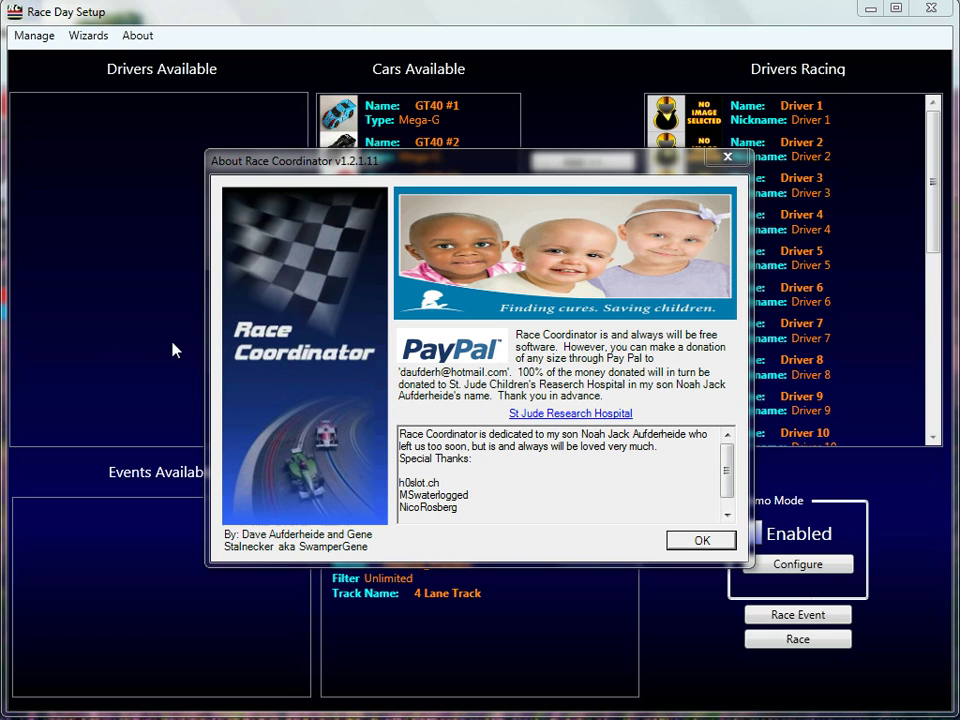
- Close the About information and load the Tutorial_RR race in the Race Manager
left_click(706, 541)
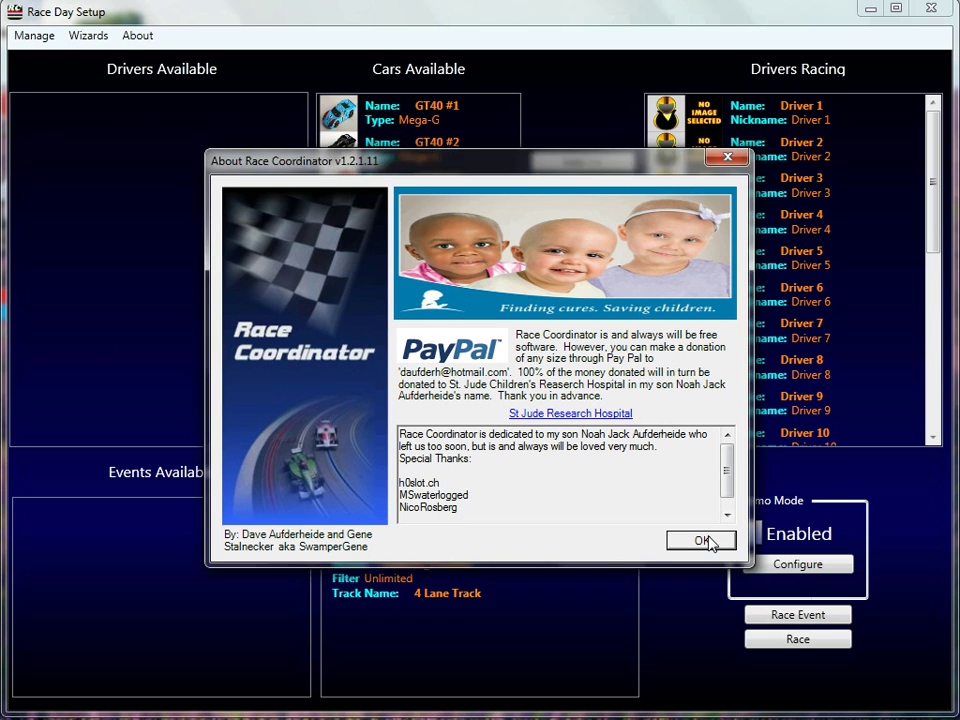
left_click(702, 540)
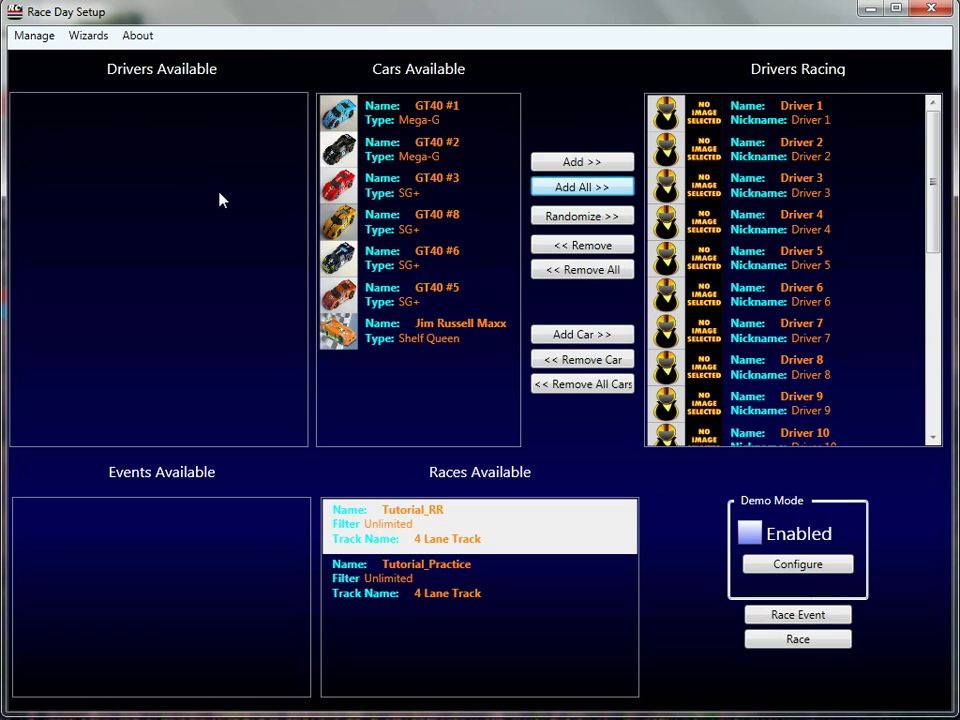
left_click(47, 37)
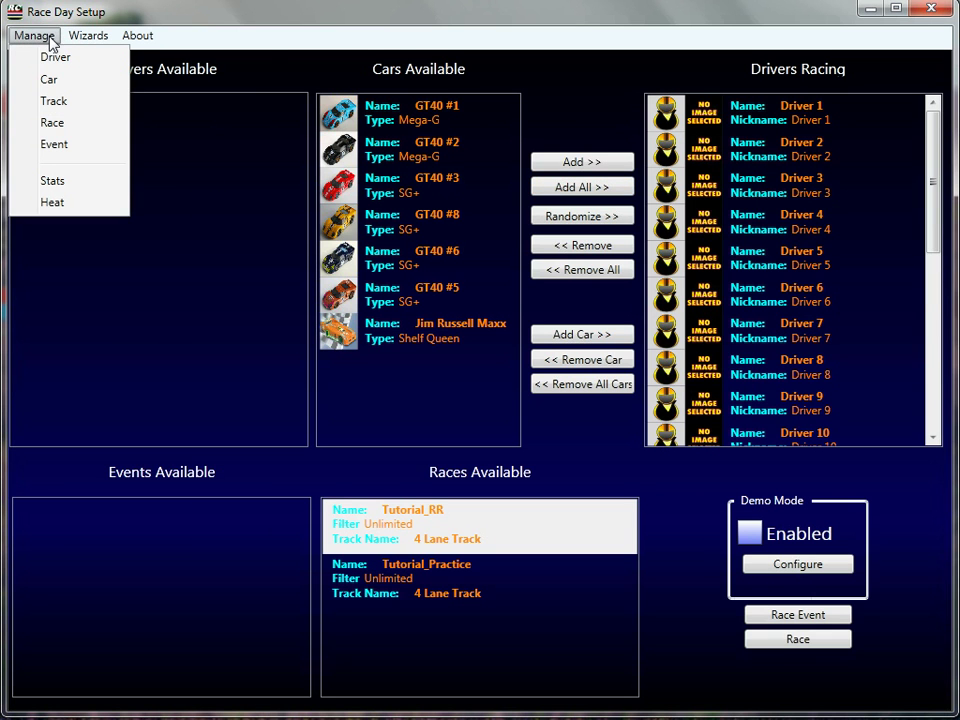
left_click(60, 131)
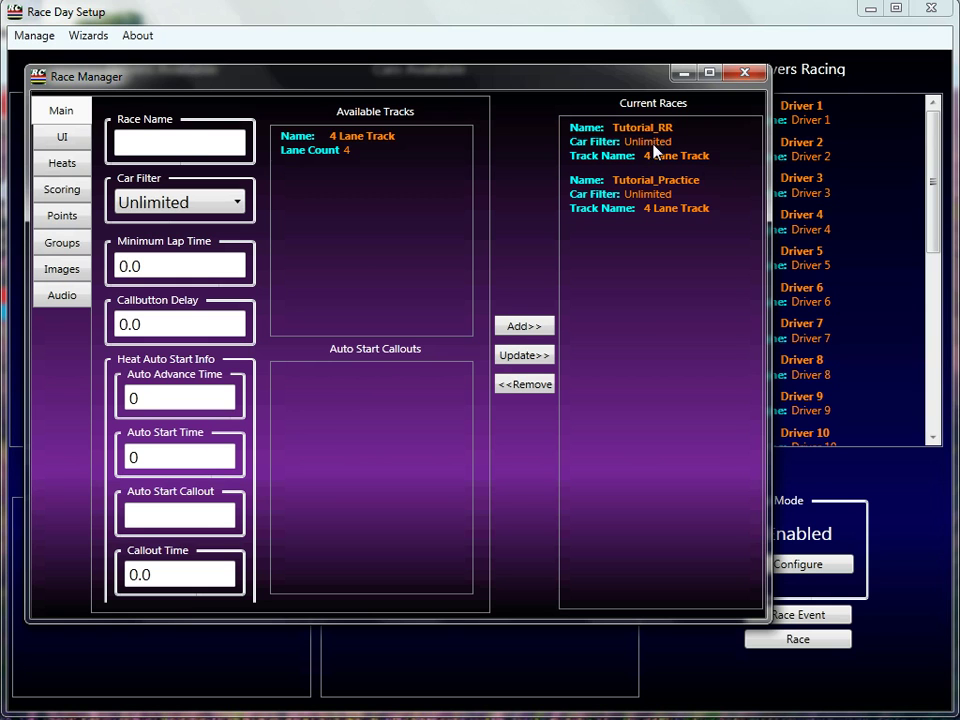
left_click(647, 151)
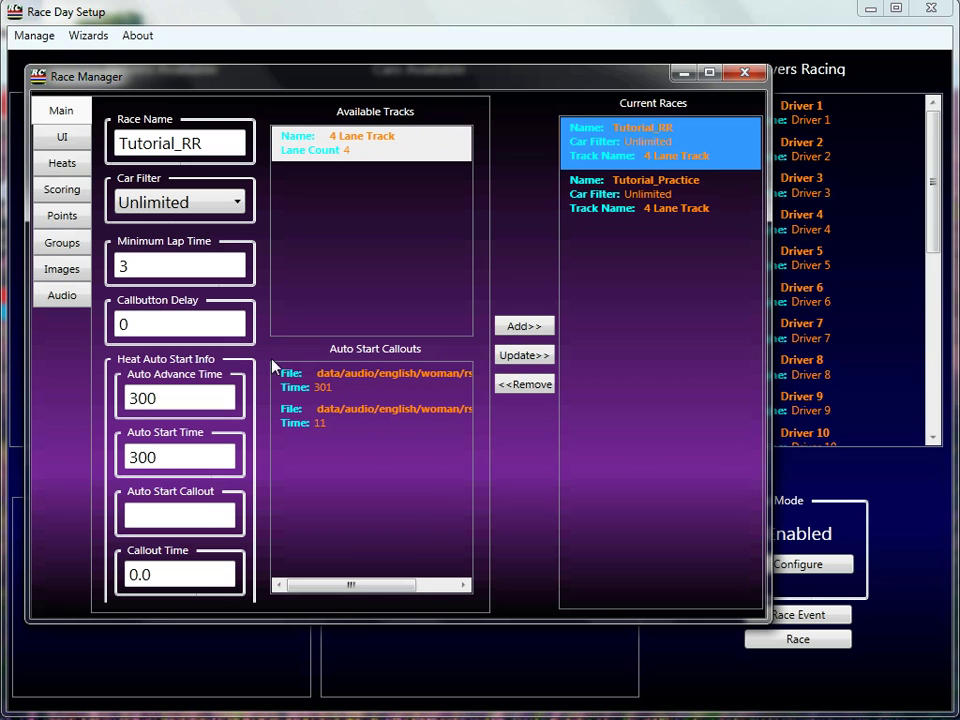
- Review the Round Robin heat list of the Tutorial_RR race from the first heat to the last
left_click(62, 174)
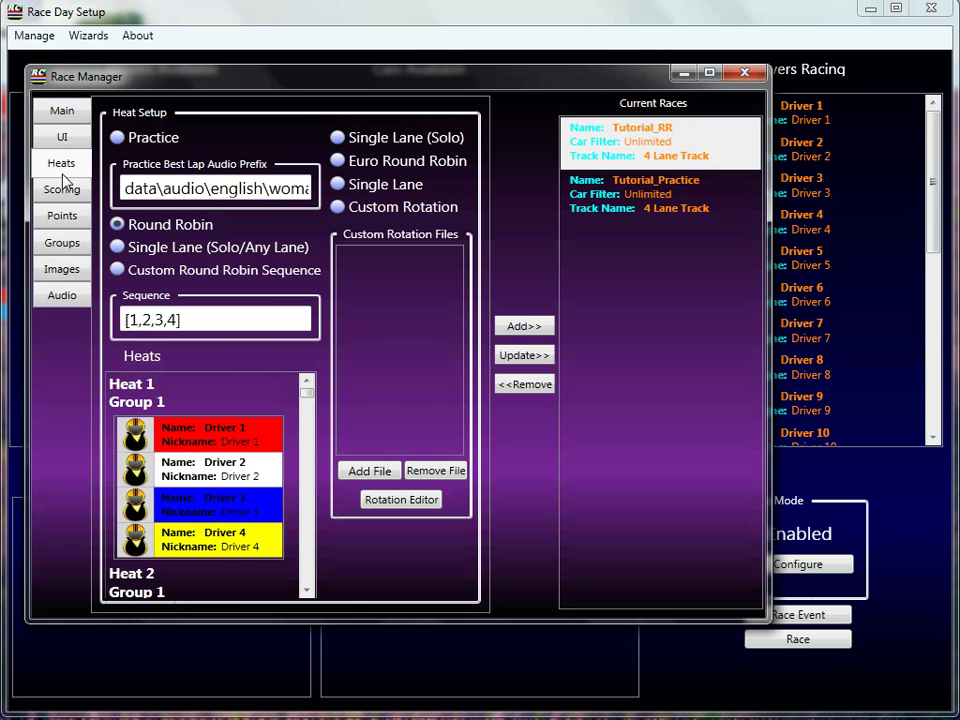
left_click(310, 428)
left_click_drag(310, 428, 318, 578)
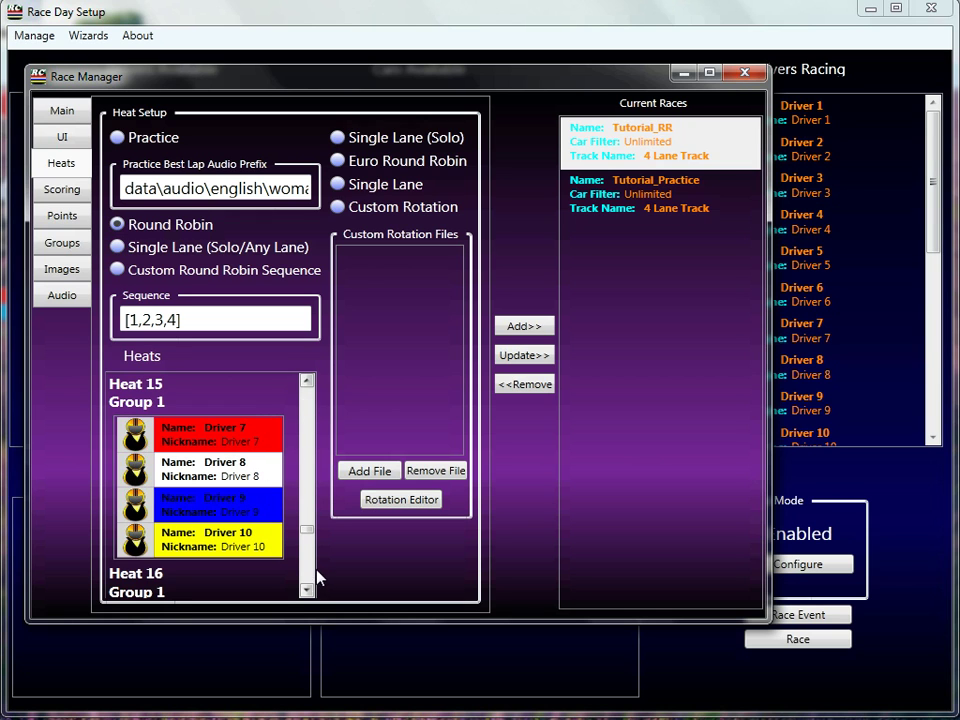
left_click(311, 578)
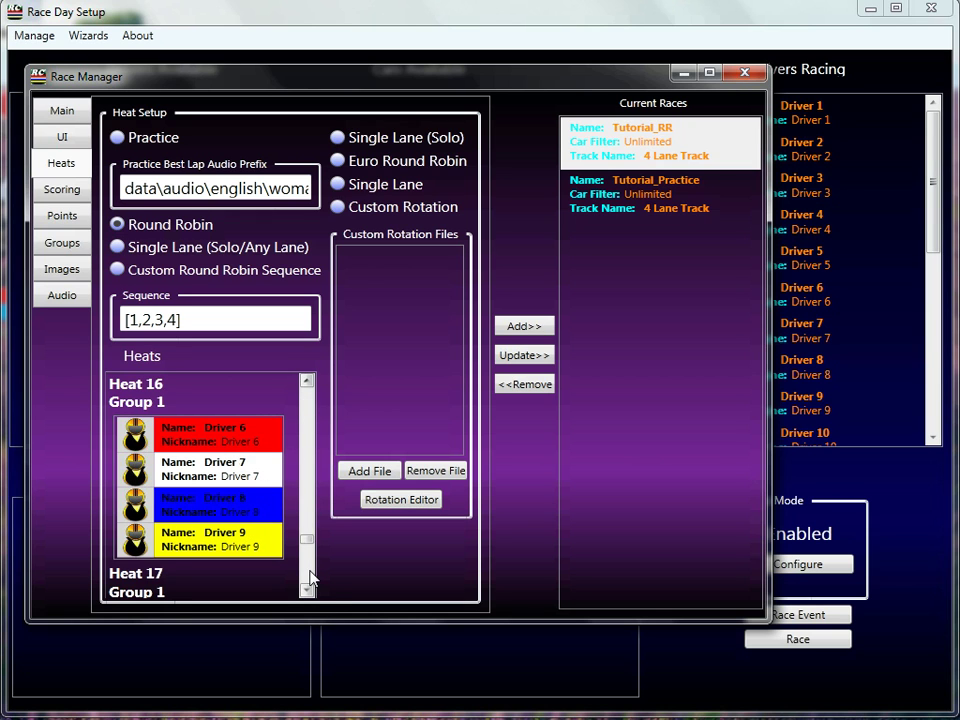
left_click(310, 590)
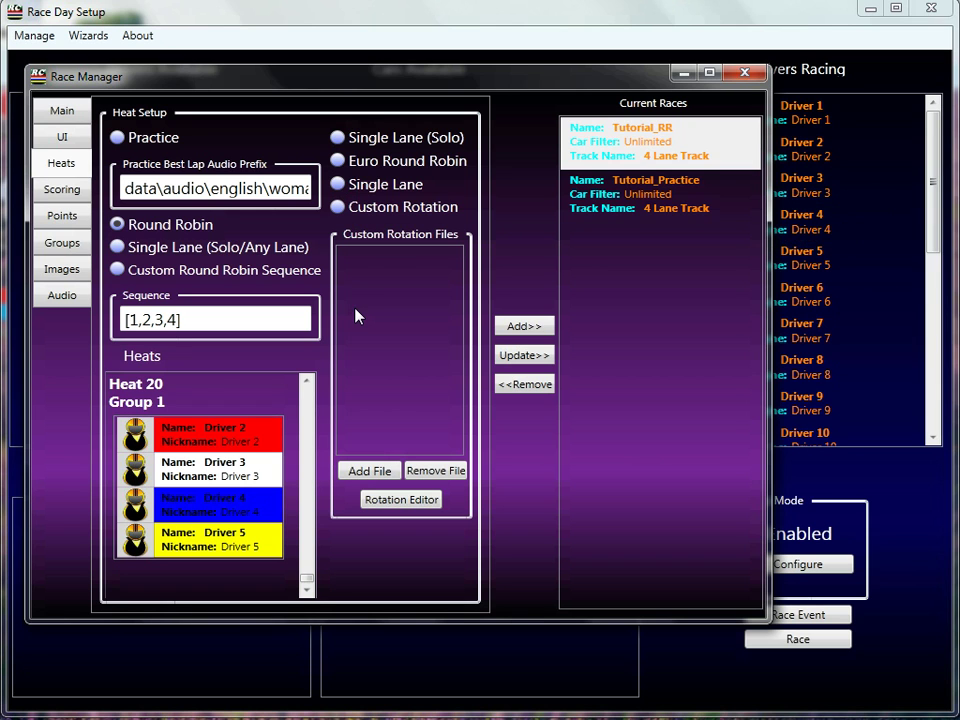
- Switch the race's heat setup to Custom Rotation and open the Rotation Editor without adding an existing rotation file
left_click(342, 214)
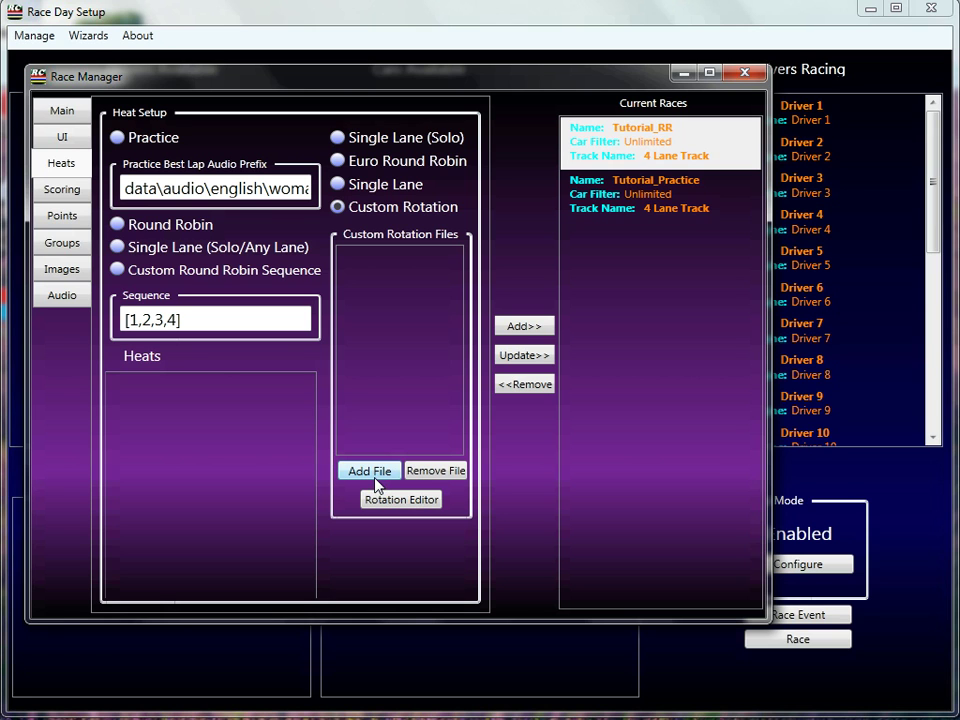
left_click(377, 484)
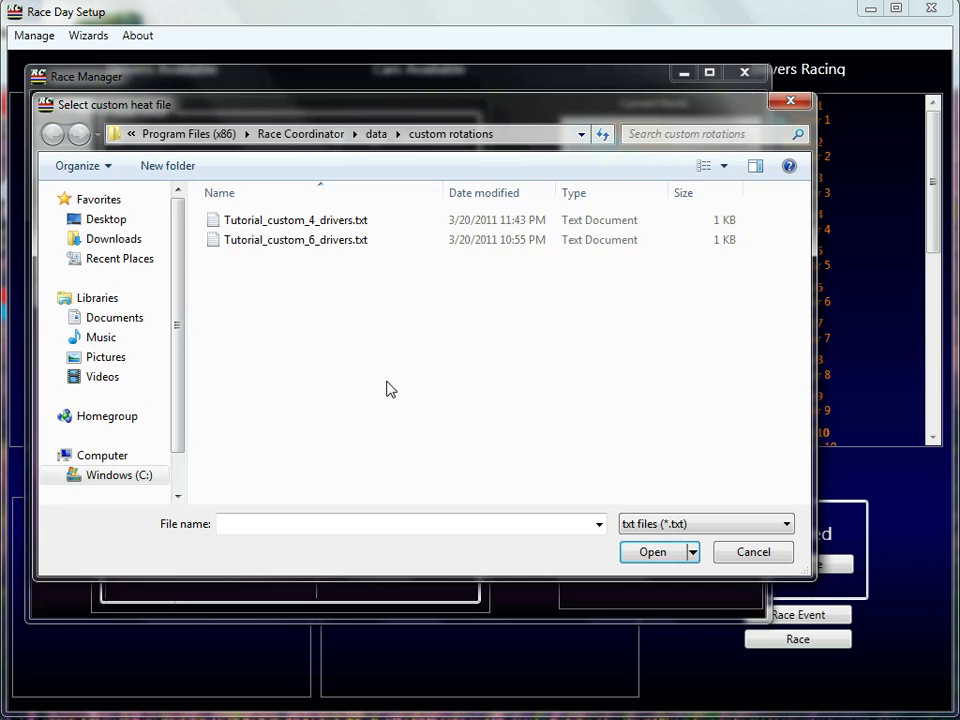
key("Escape")
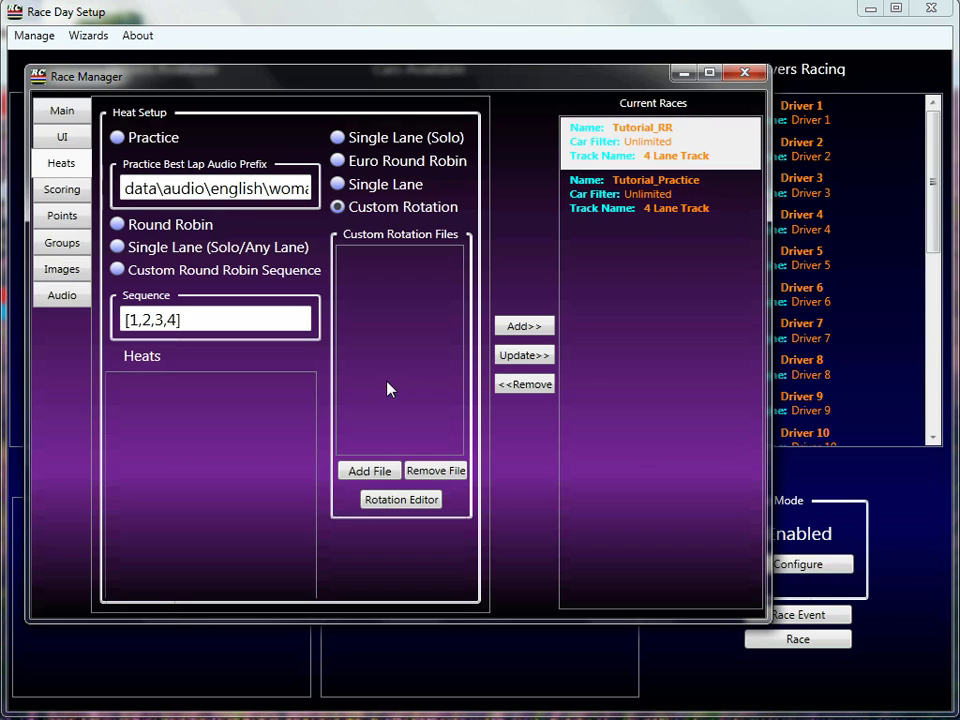
left_click(415, 501)
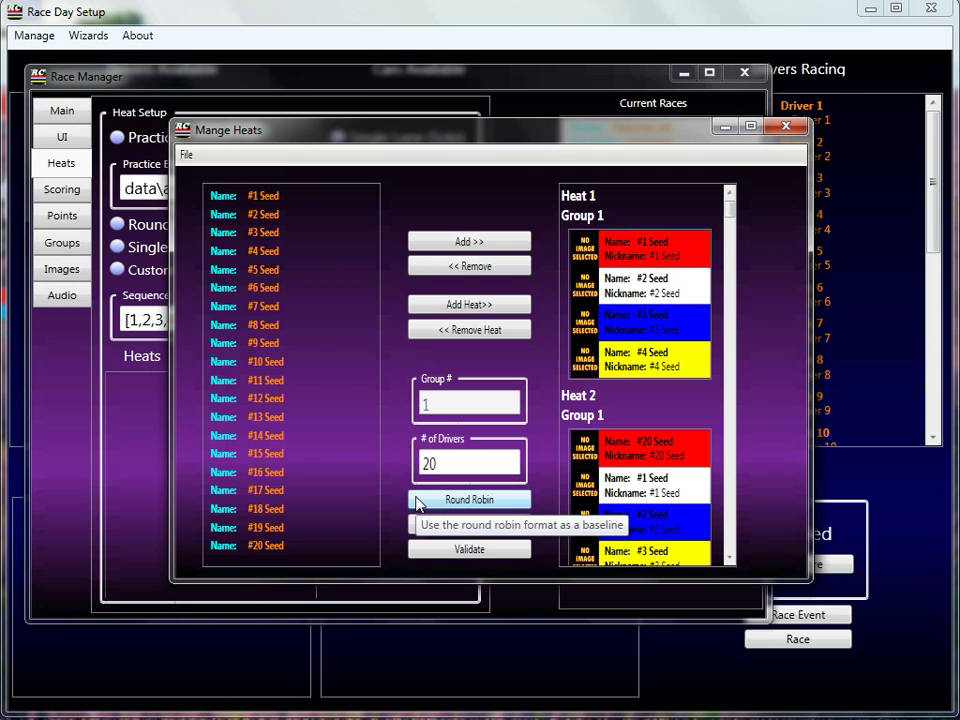
- Set the number of drivers to 4 and generate the heats using Round Robin as the baseline
left_click(418, 330)
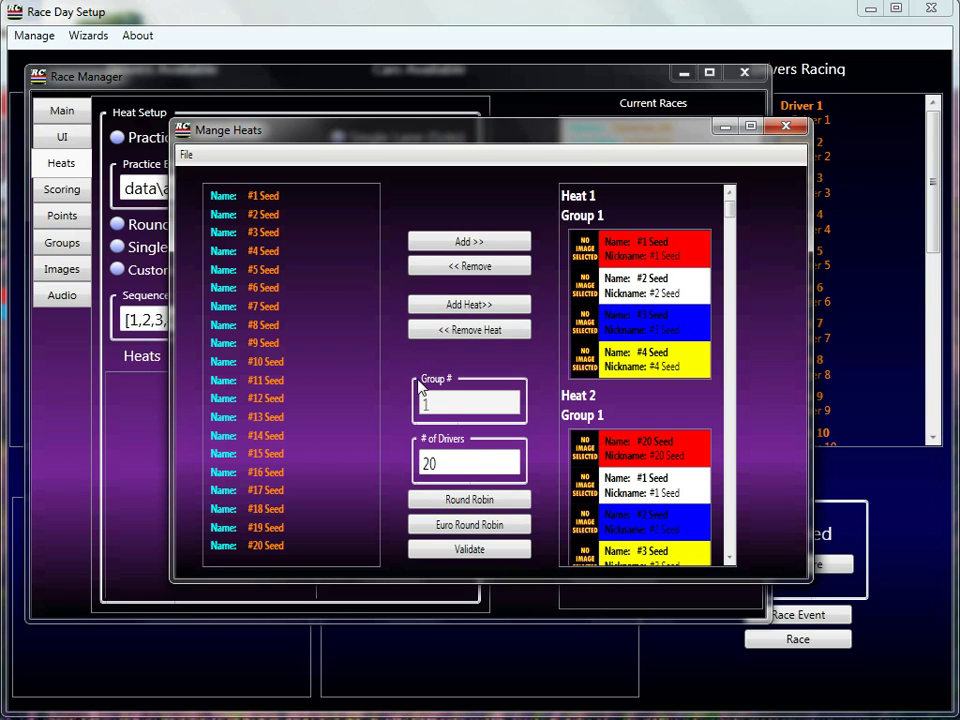
double_click(463, 465)
type("4")
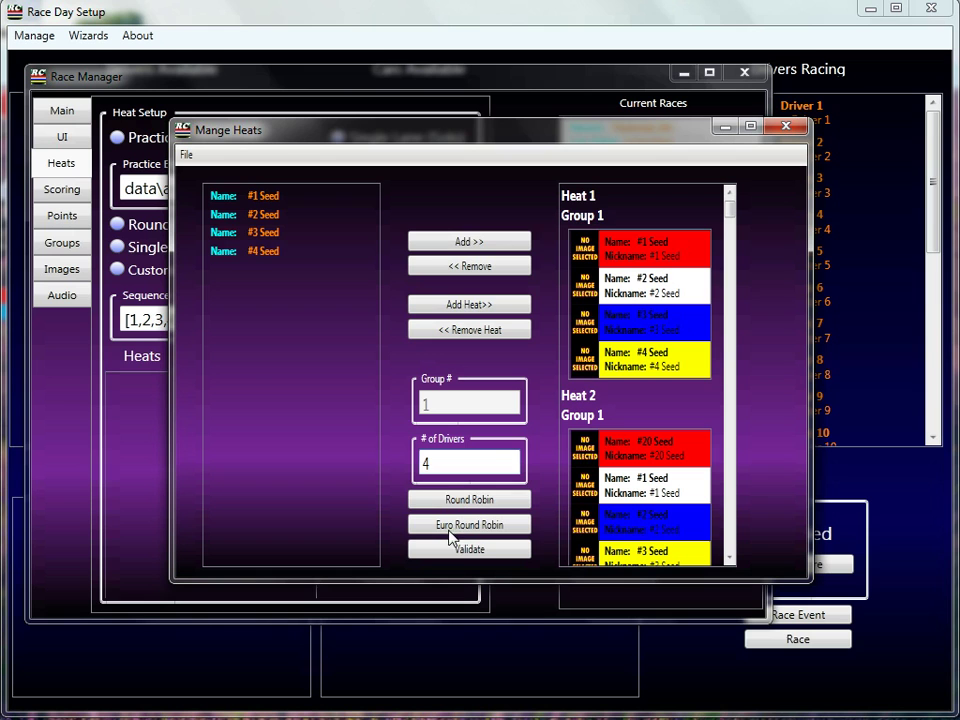
left_click(490, 500)
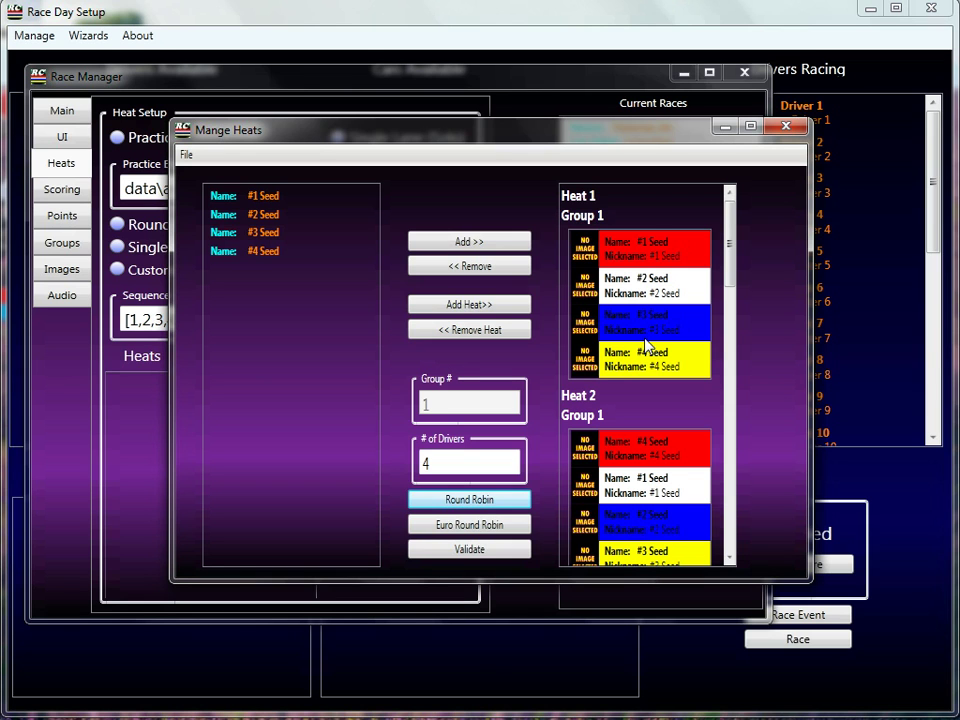
- Remove every generated heat after Heat 1 from the rotation
left_click(645, 415)
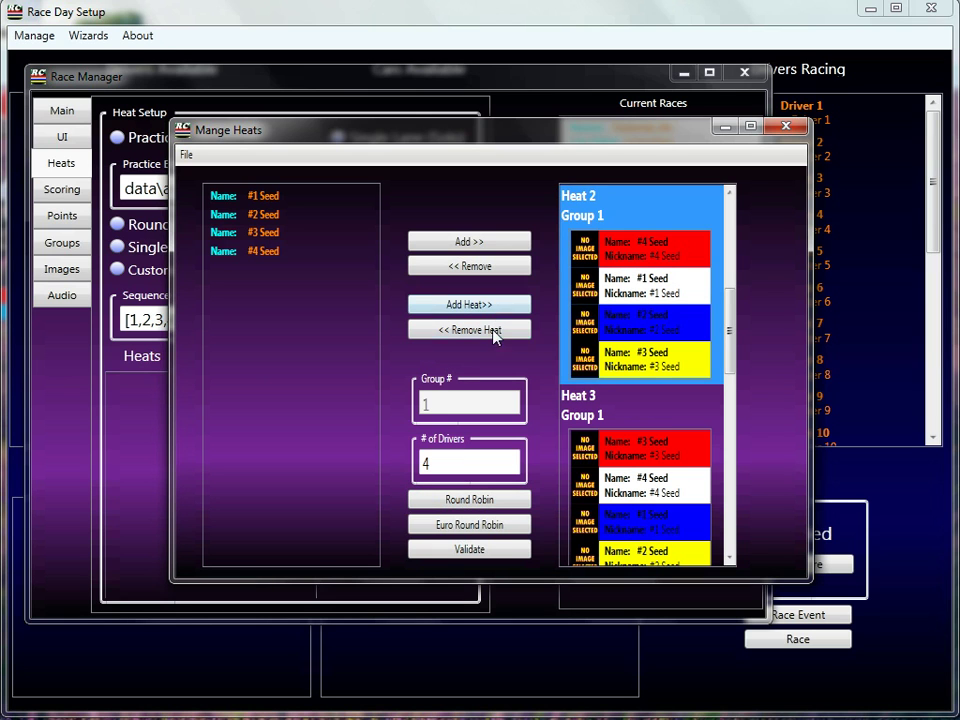
left_click(497, 330)
left_click(600, 407)
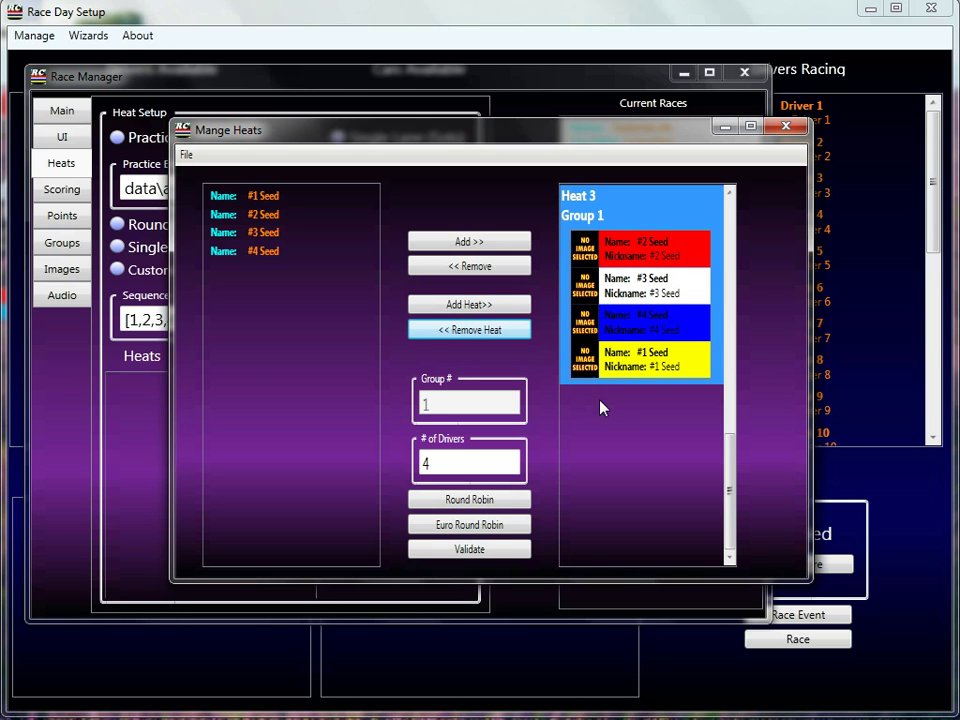
left_click(503, 330)
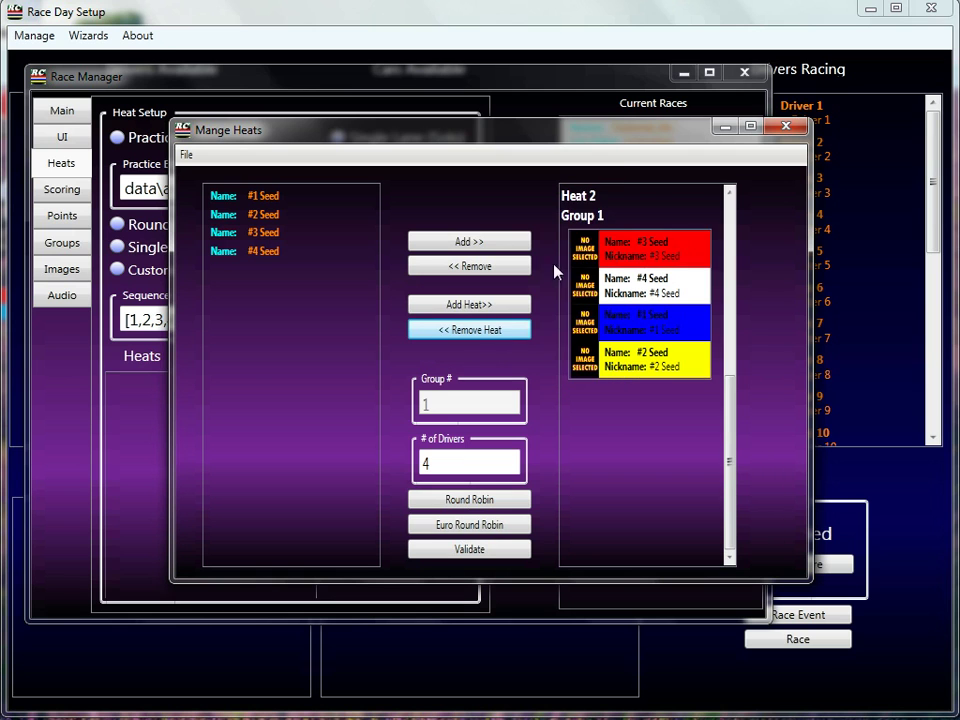
left_click(628, 211)
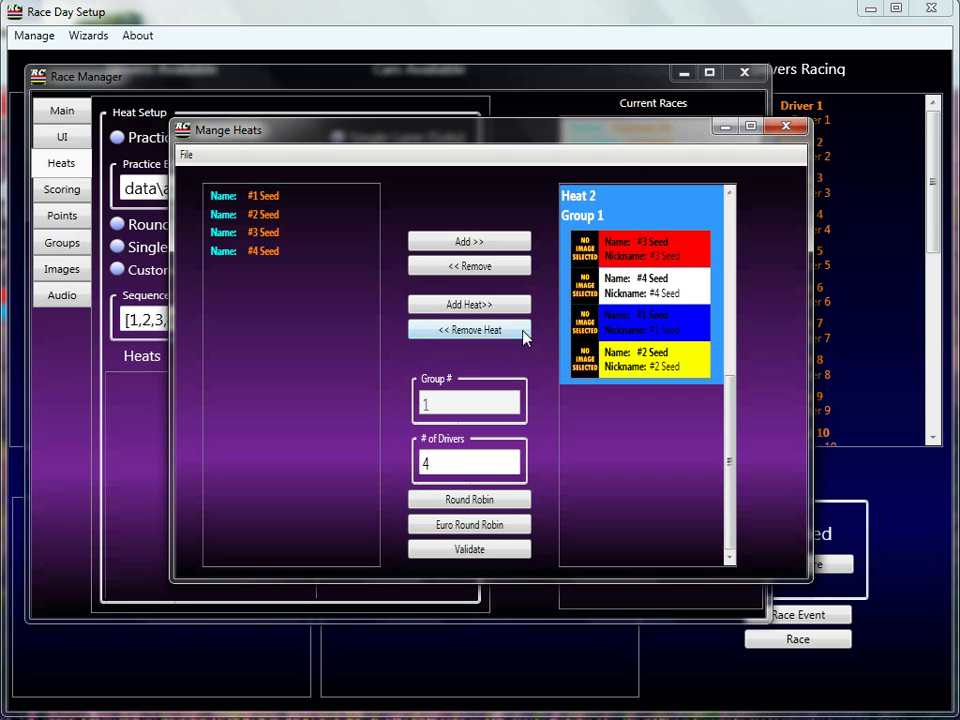
left_click(520, 331)
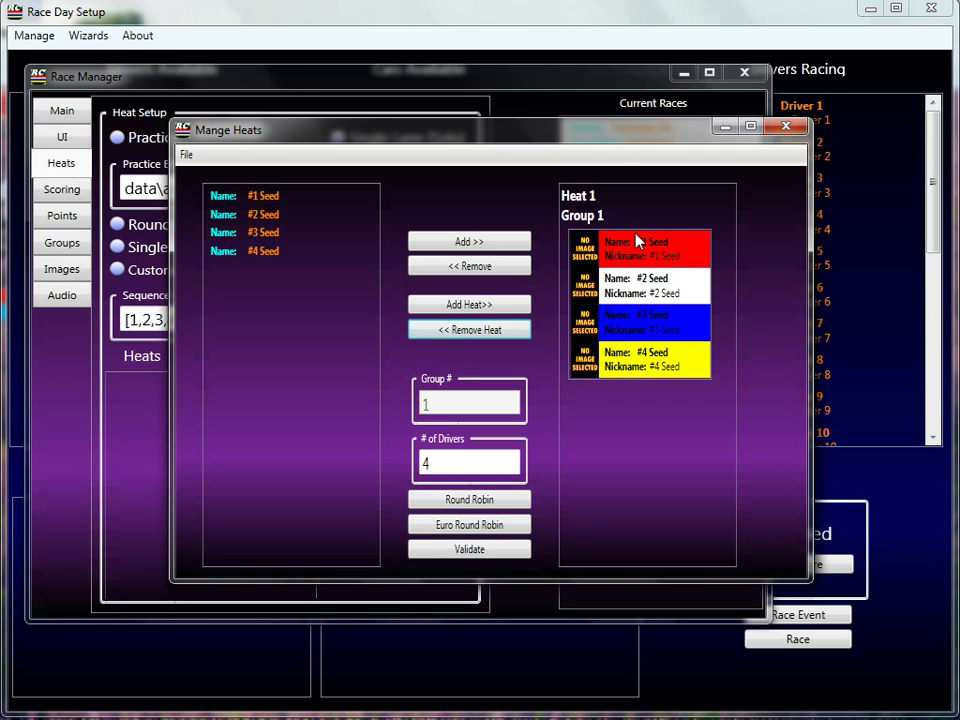
- Remove the drivers from all four lanes of Heat 1 and add more empty heats after it
left_click(495, 306)
left_click(490, 266)
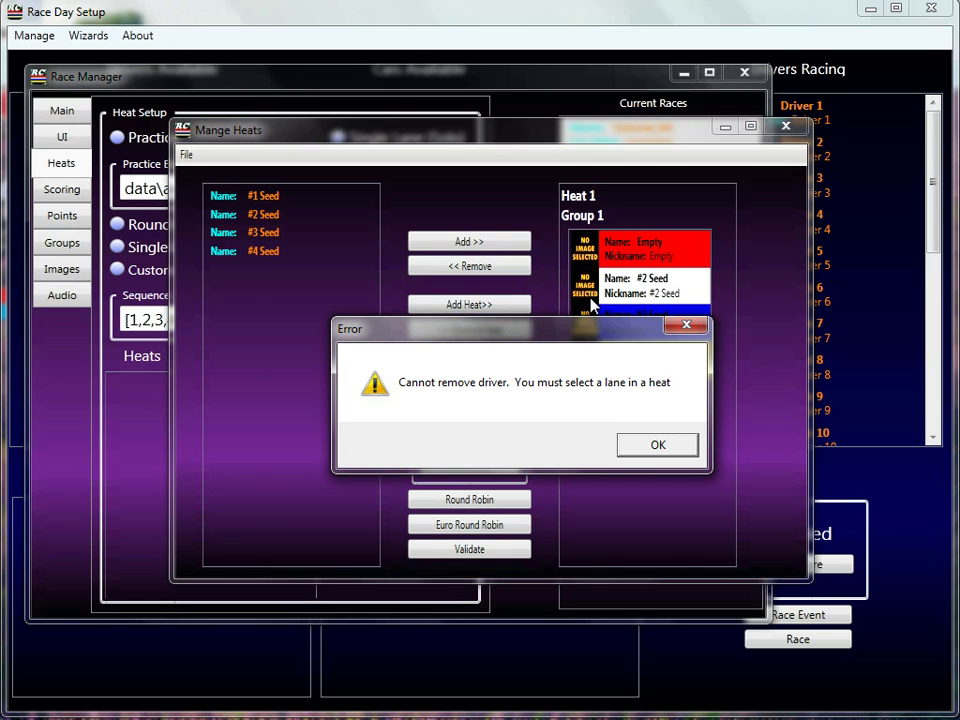
key("Return")
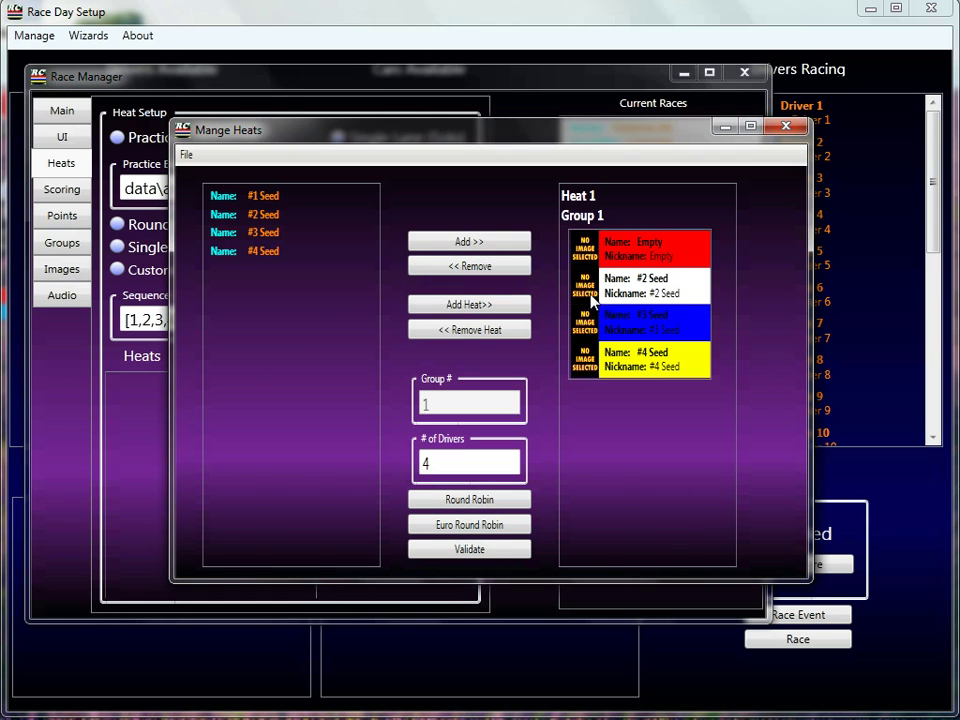
left_click(512, 268)
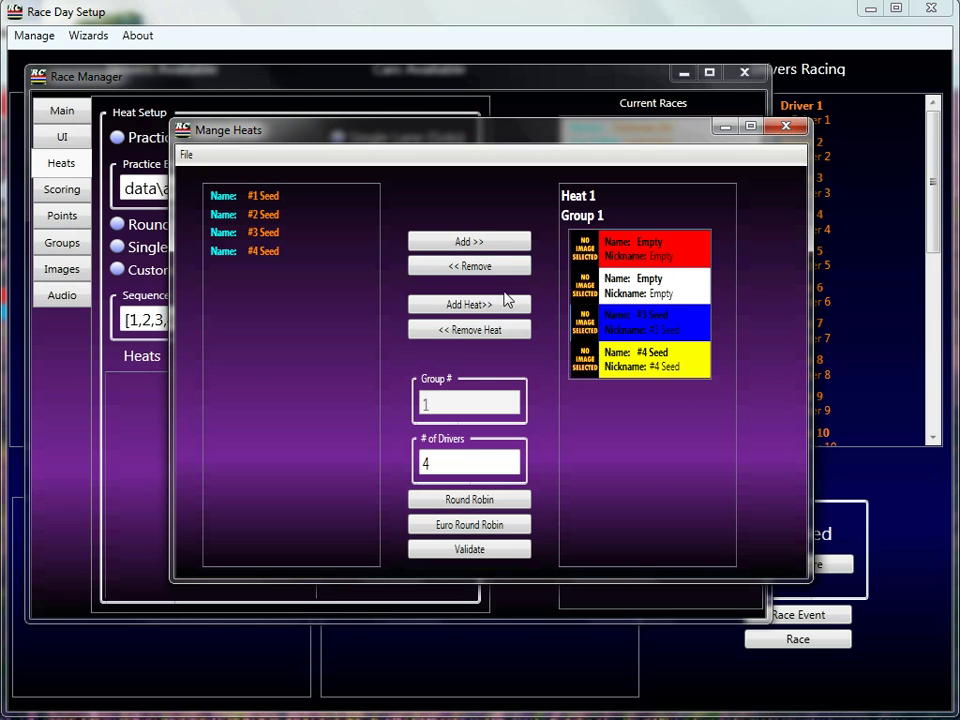
left_click(489, 267)
left_click(435, 267)
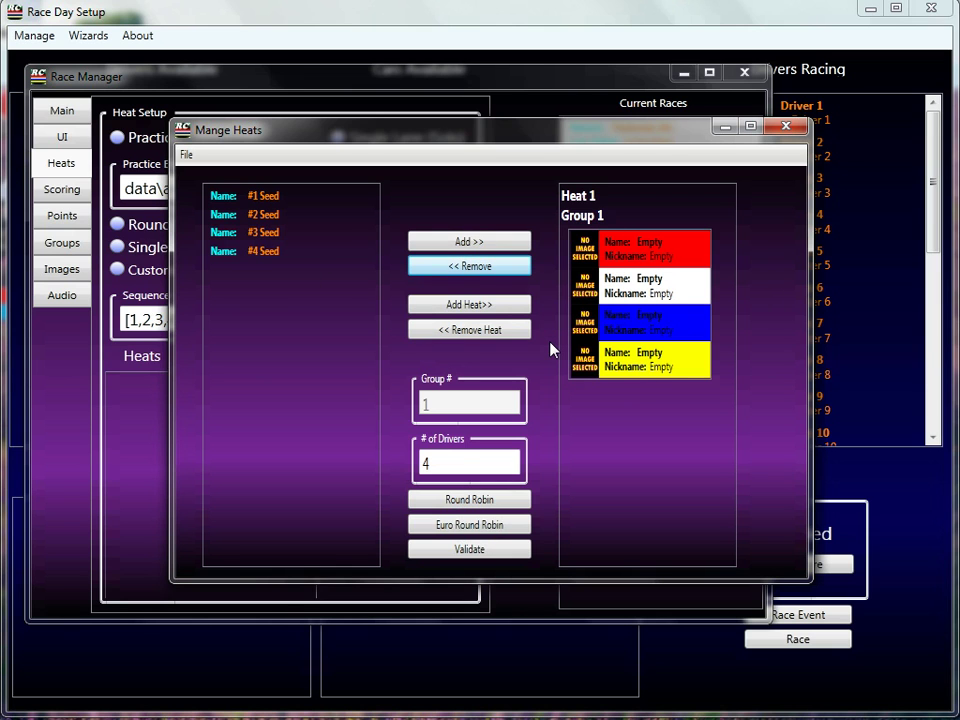
left_click(487, 309)
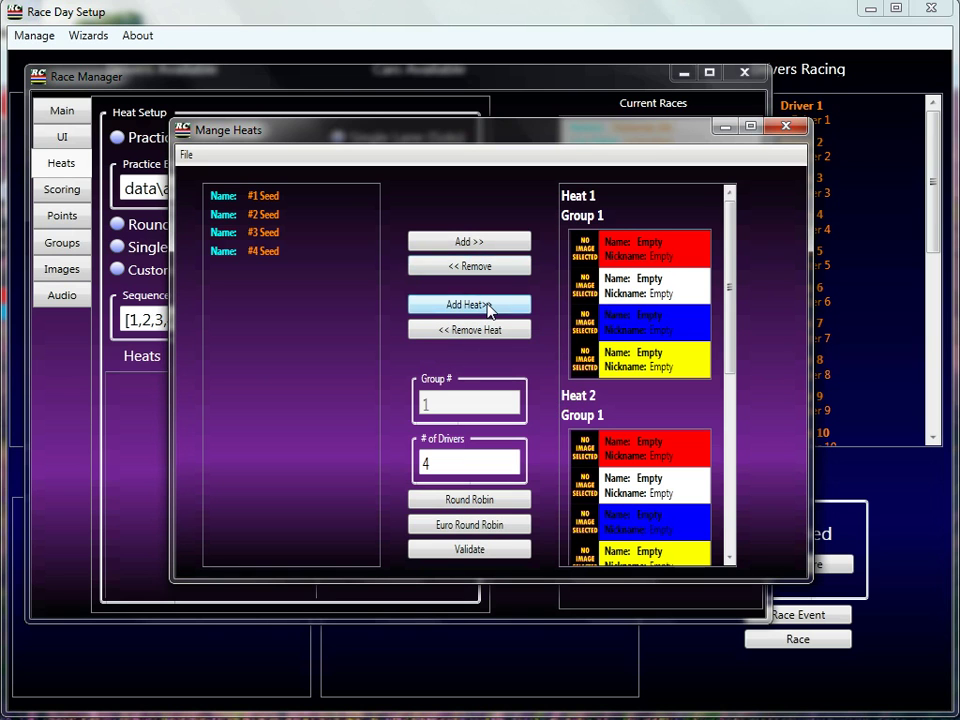
left_click(487, 306)
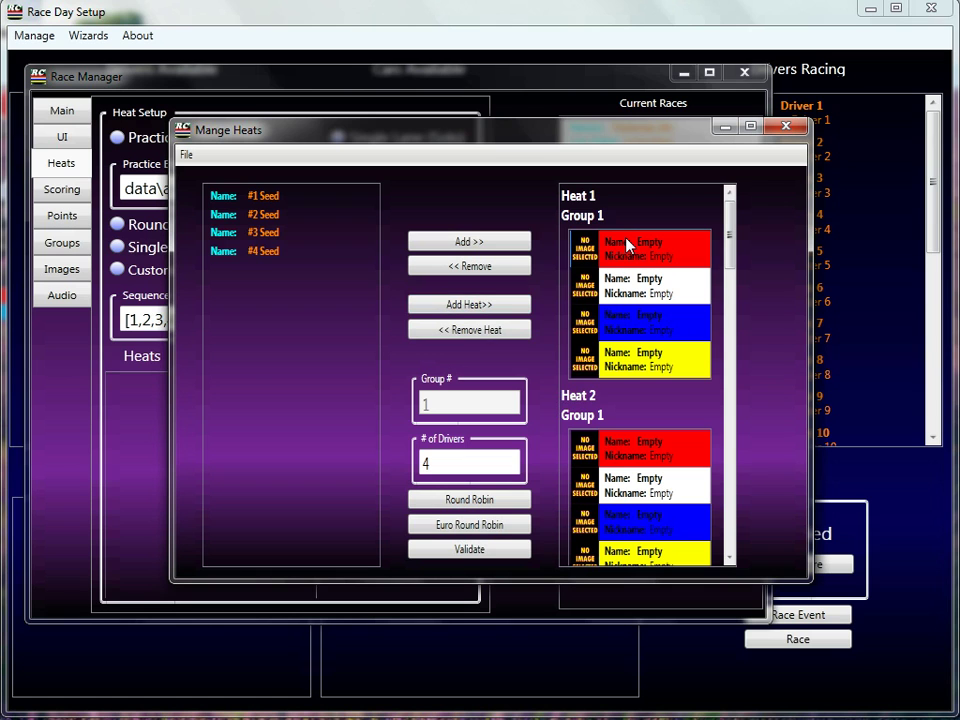
- Assign #1 Seed to the red lane and #2 Seed to the blue lane of Heat 1
left_click(250, 195)
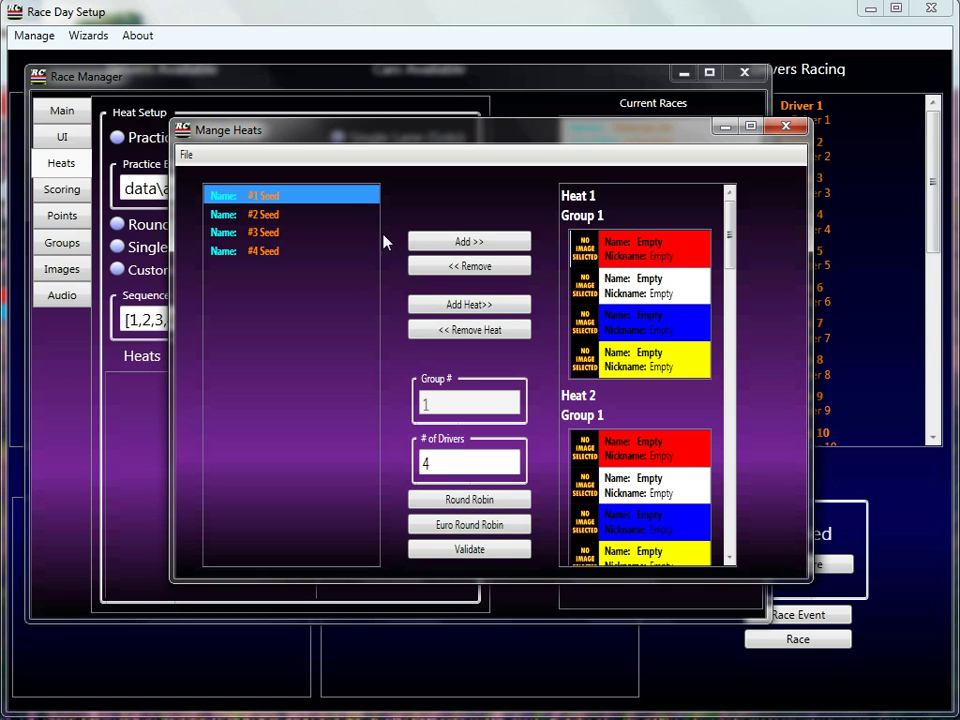
left_click(445, 243)
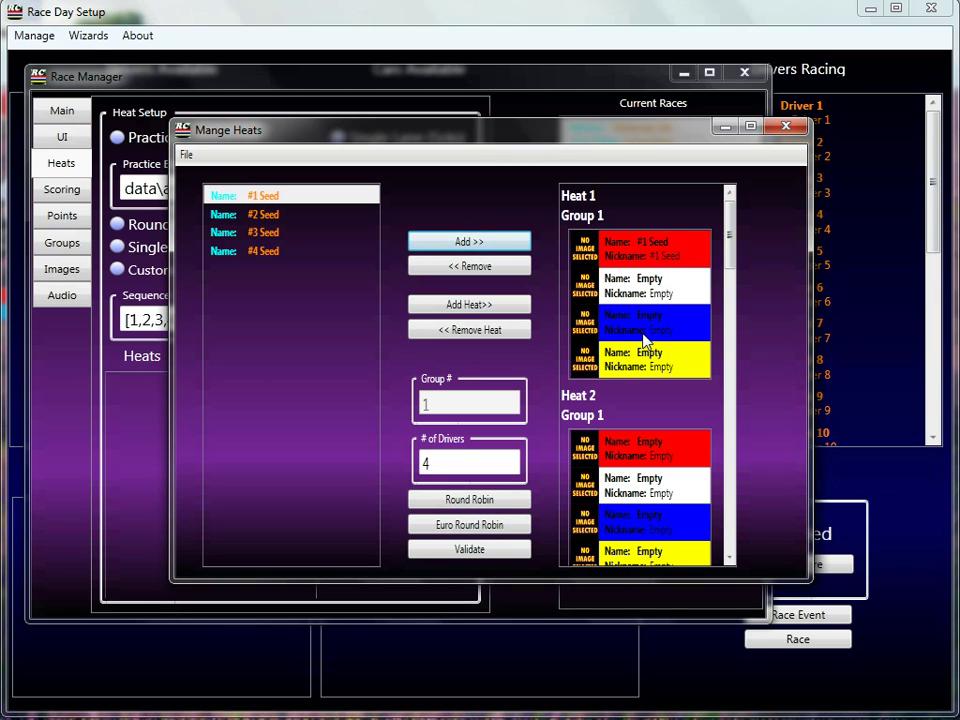
left_click(262, 216)
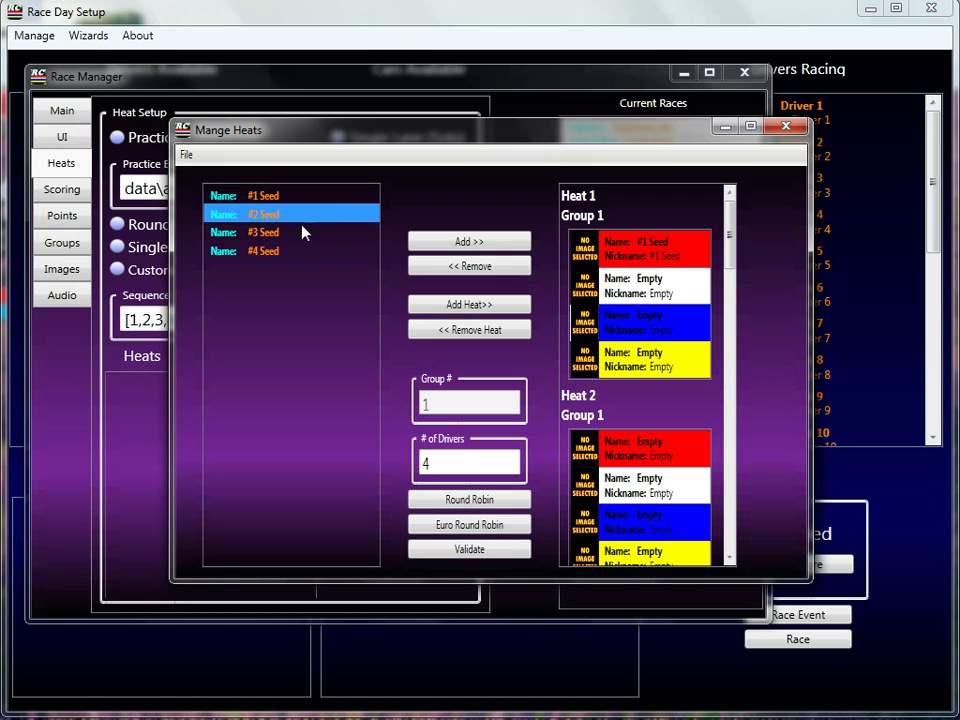
left_click(521, 243)
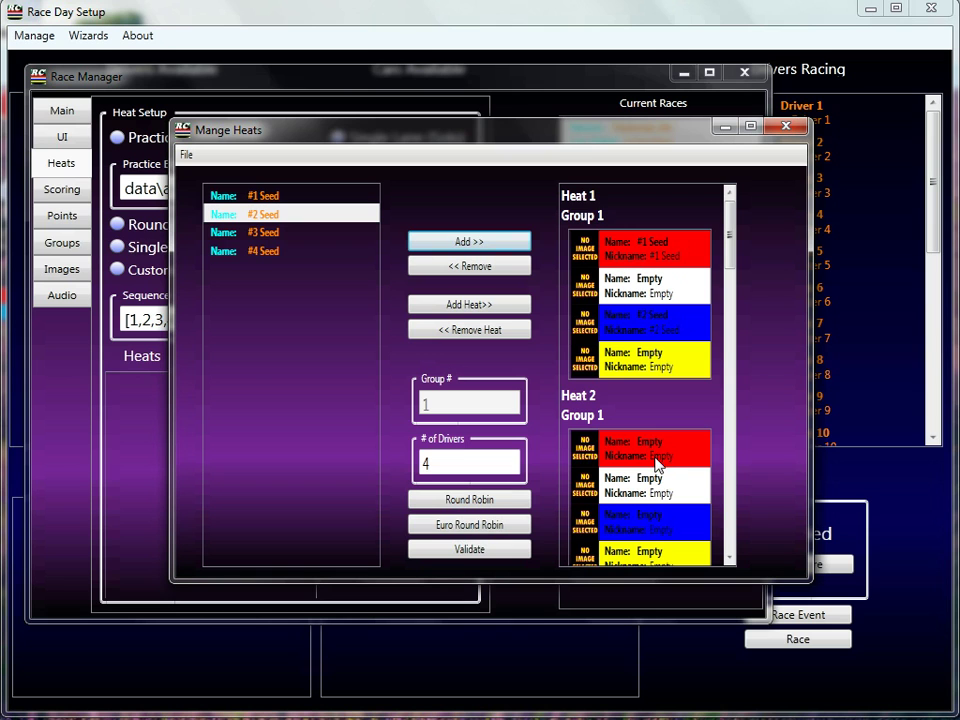
- Assign #3 Seed to the red lane of Heat 2
scroll(660, 454, "down", 2)
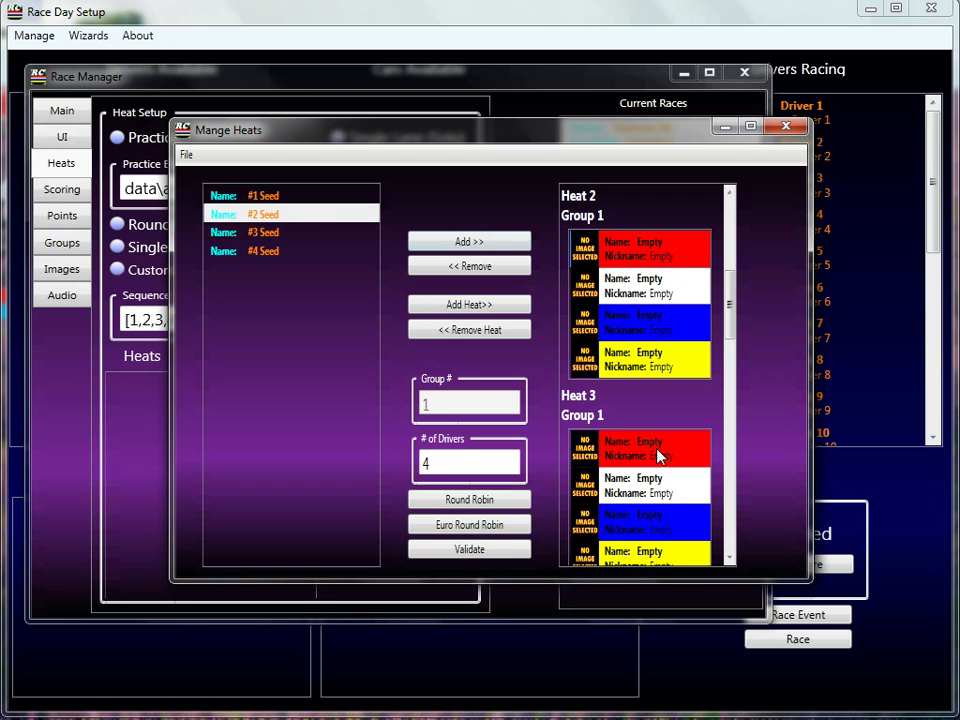
left_click(426, 328)
left_click(267, 236)
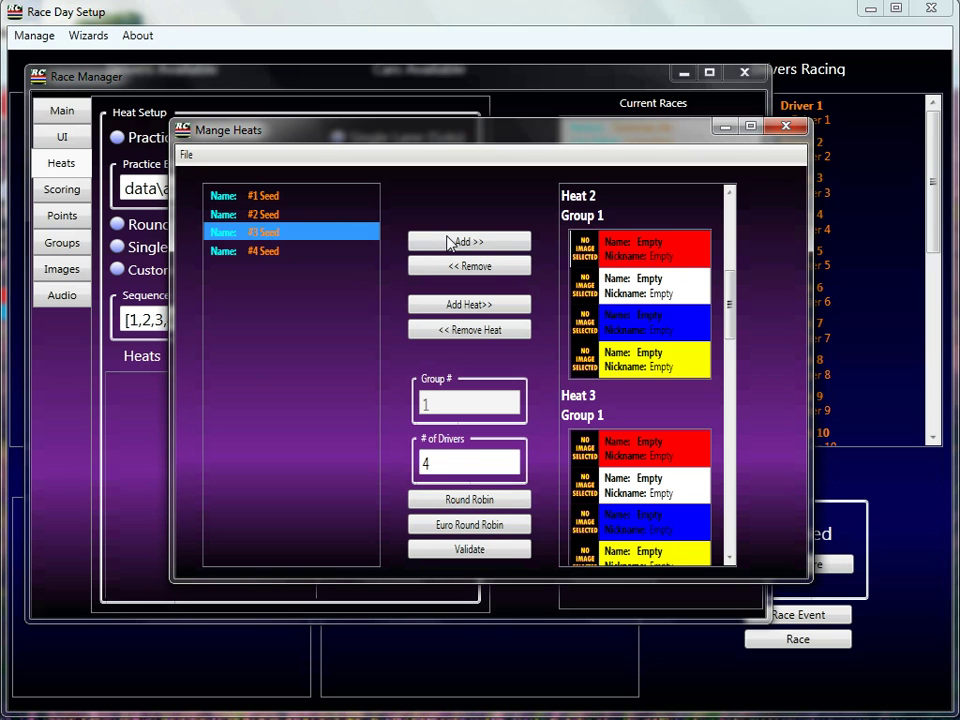
left_click(449, 243)
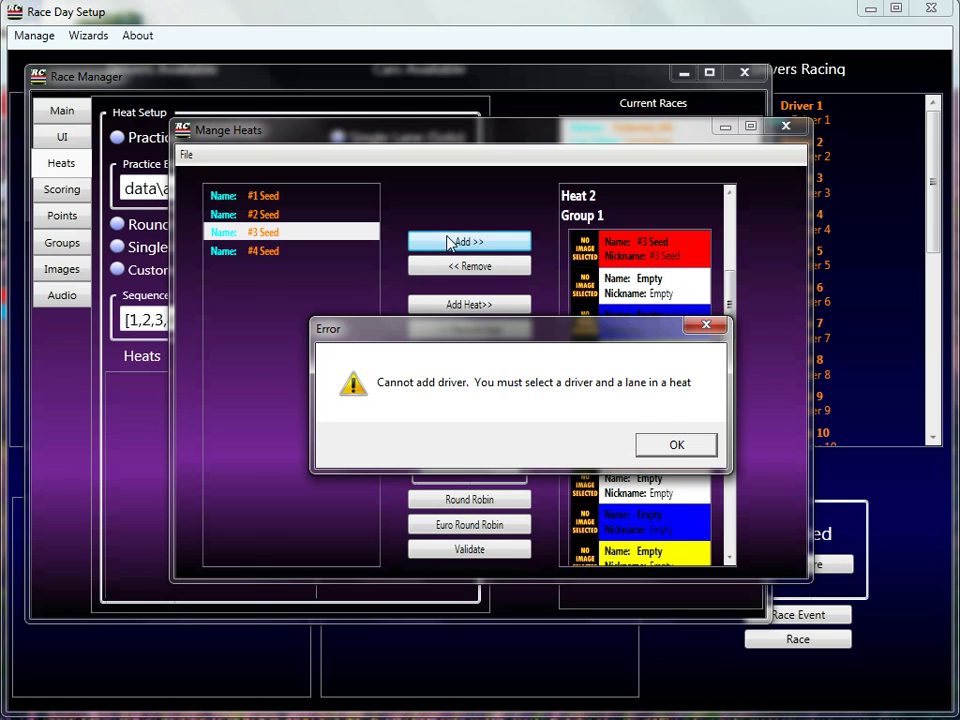
left_click(690, 448)
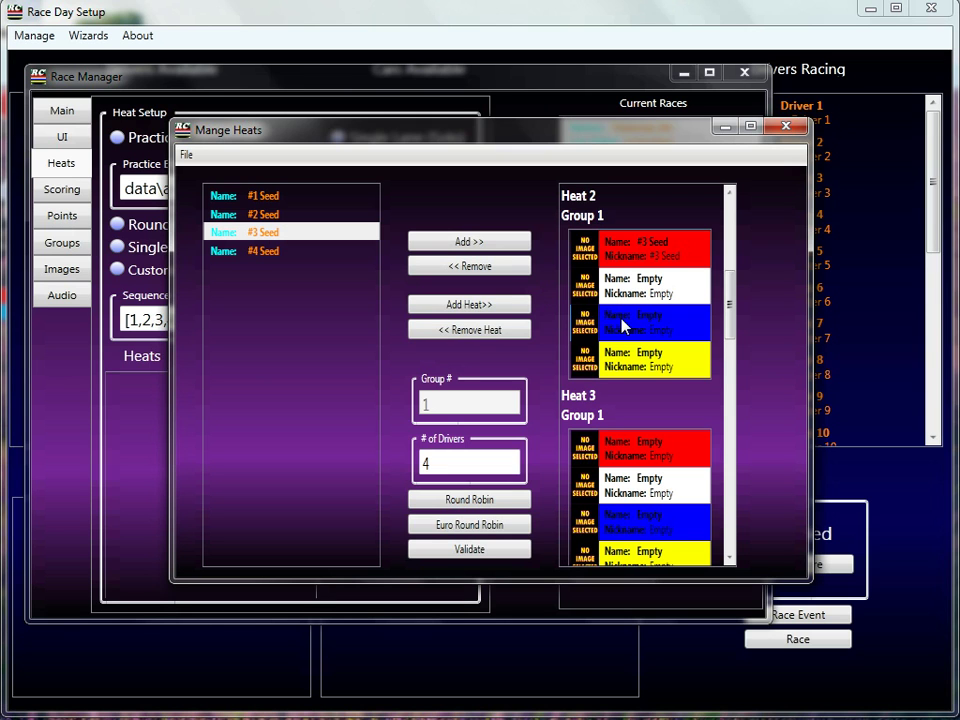
- Assign #4 Seed to the blue lane of Heat 2, and fill Heat 3 with #4 Seed in red and #1 Seed in blue
left_click(252, 252)
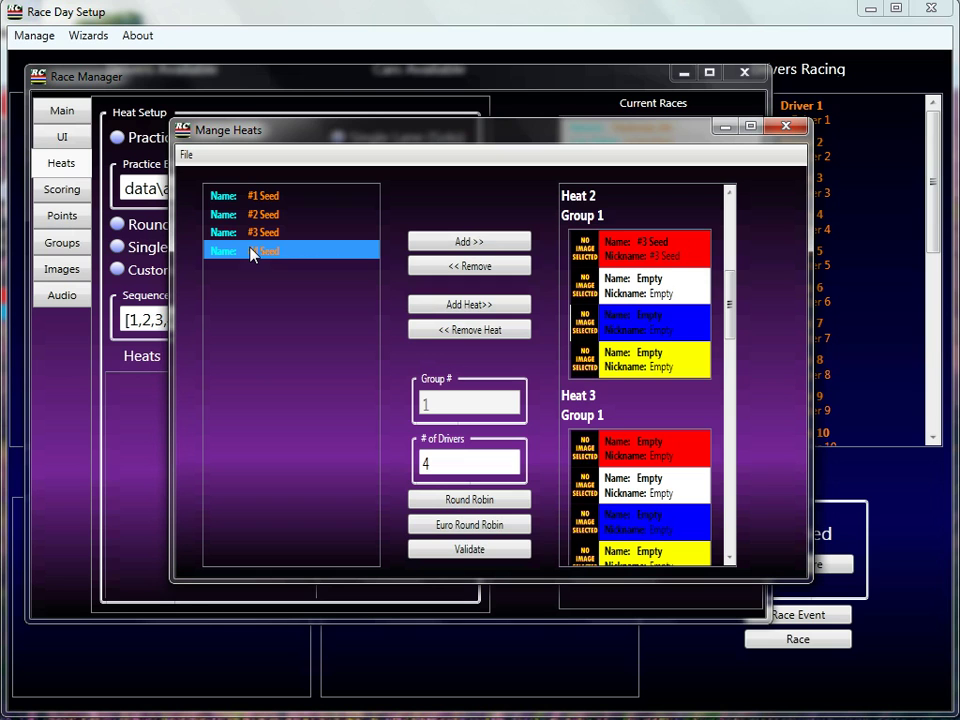
left_click(493, 243)
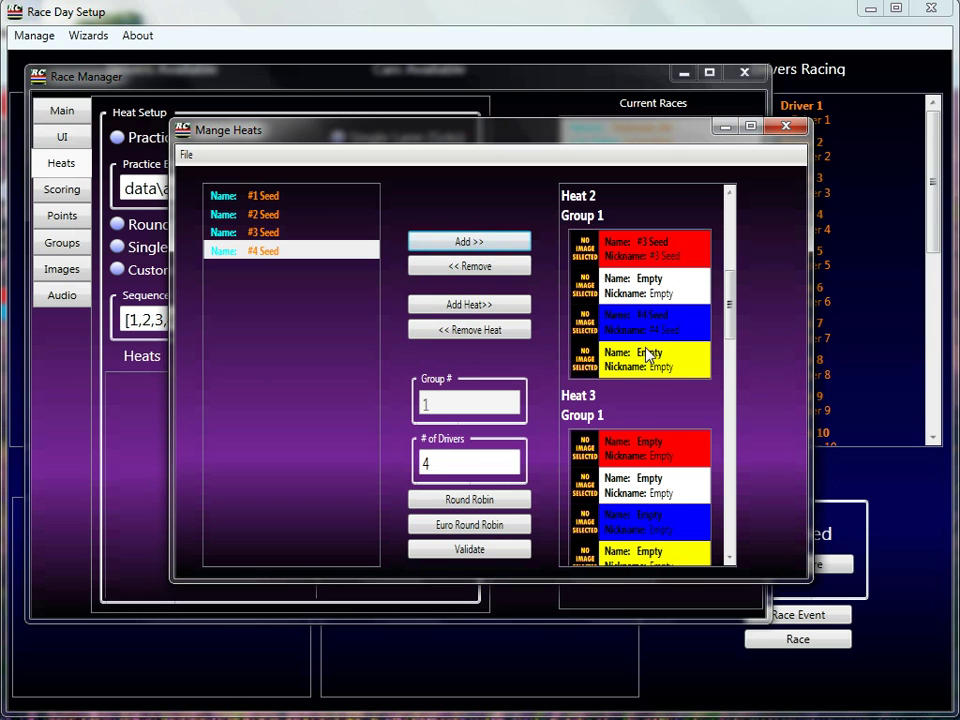
scroll(641, 460, "down", 1)
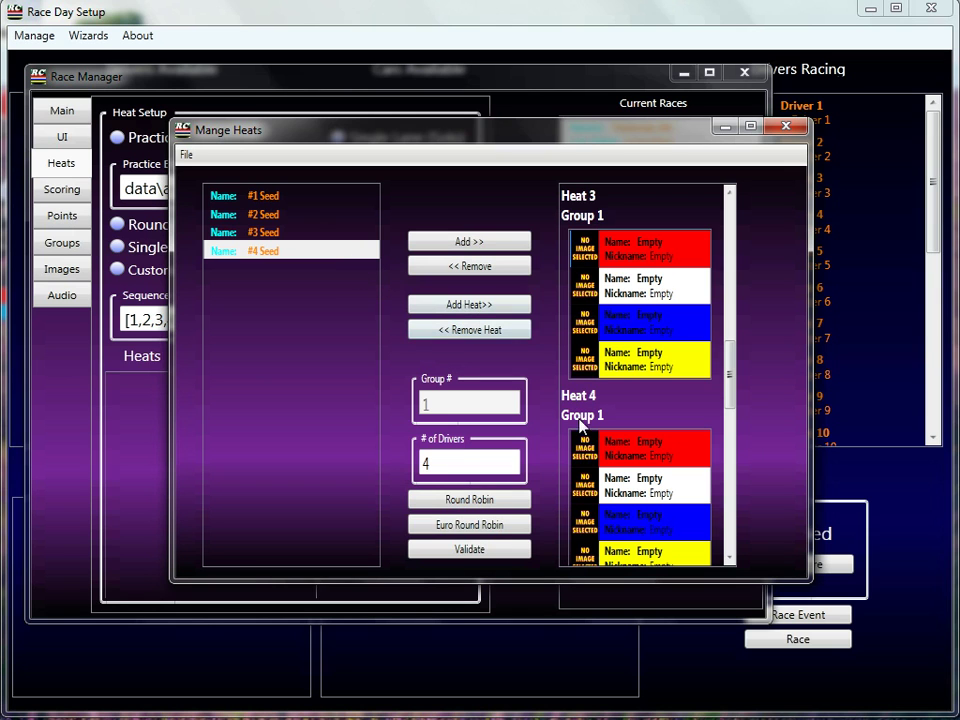
left_click(485, 252)
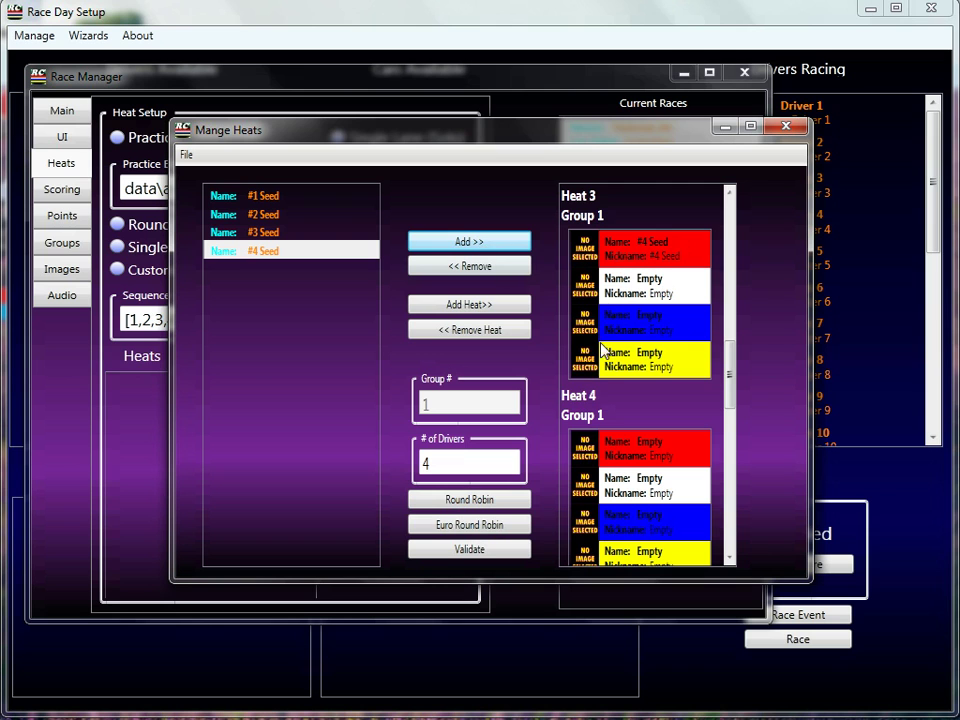
left_click(296, 199)
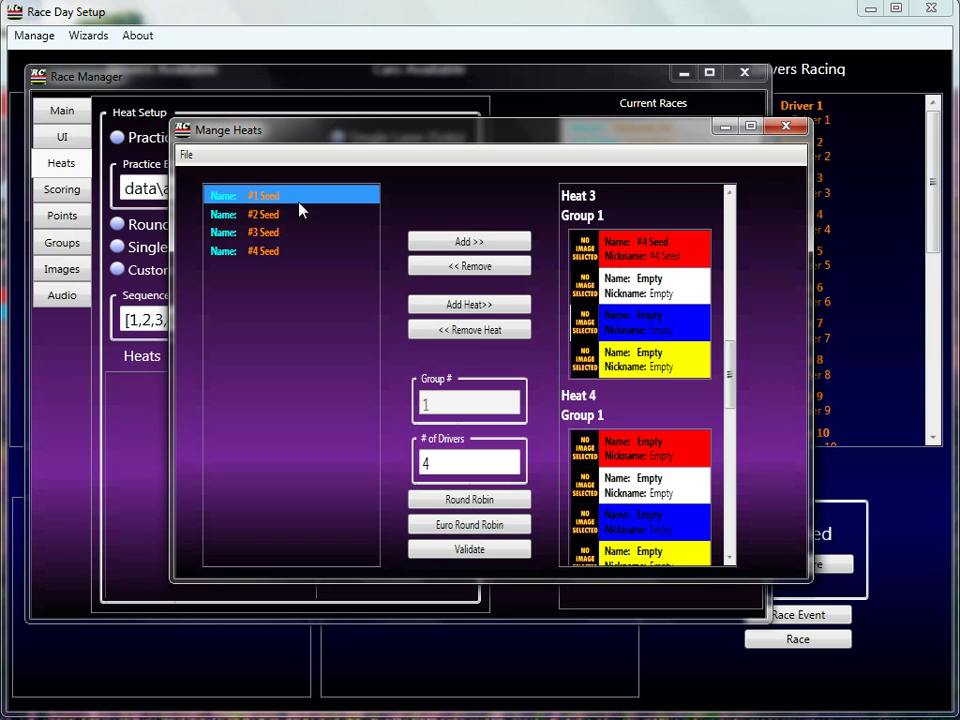
left_click(518, 242)
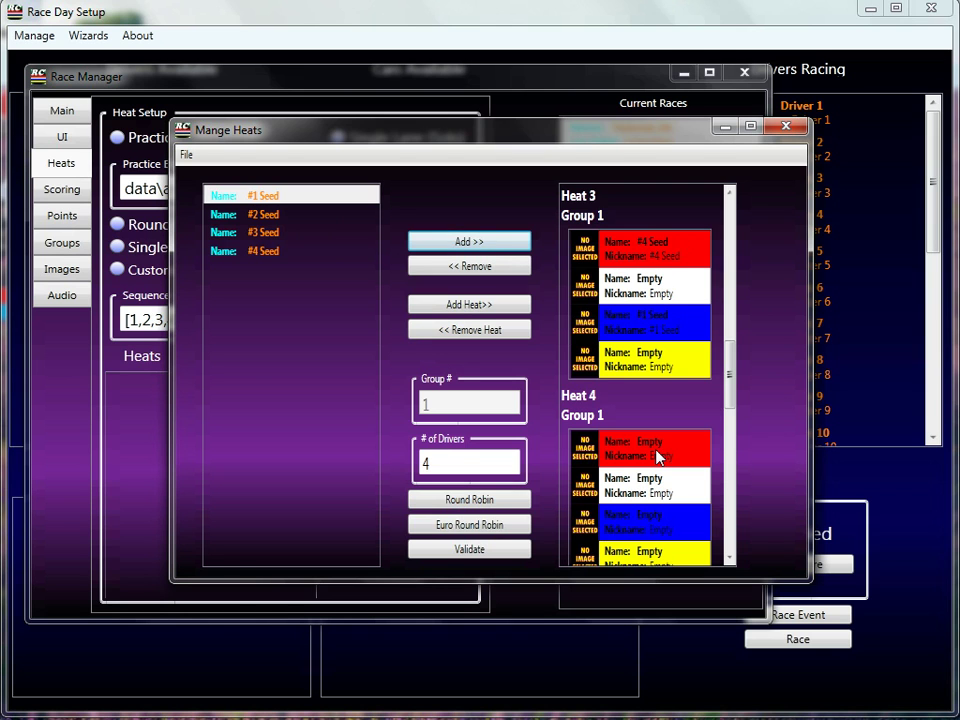
- Remove the surplus empty Heat 5 from the end of the rotation
scroll(660, 454, "down", 3)
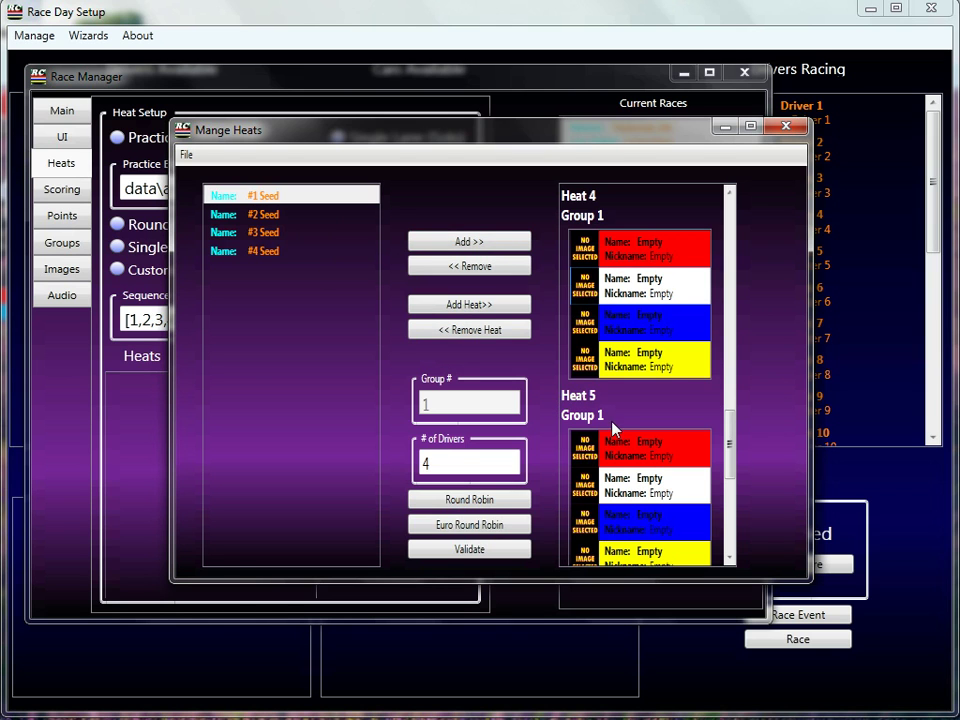
scroll(620, 440, "down", 3)
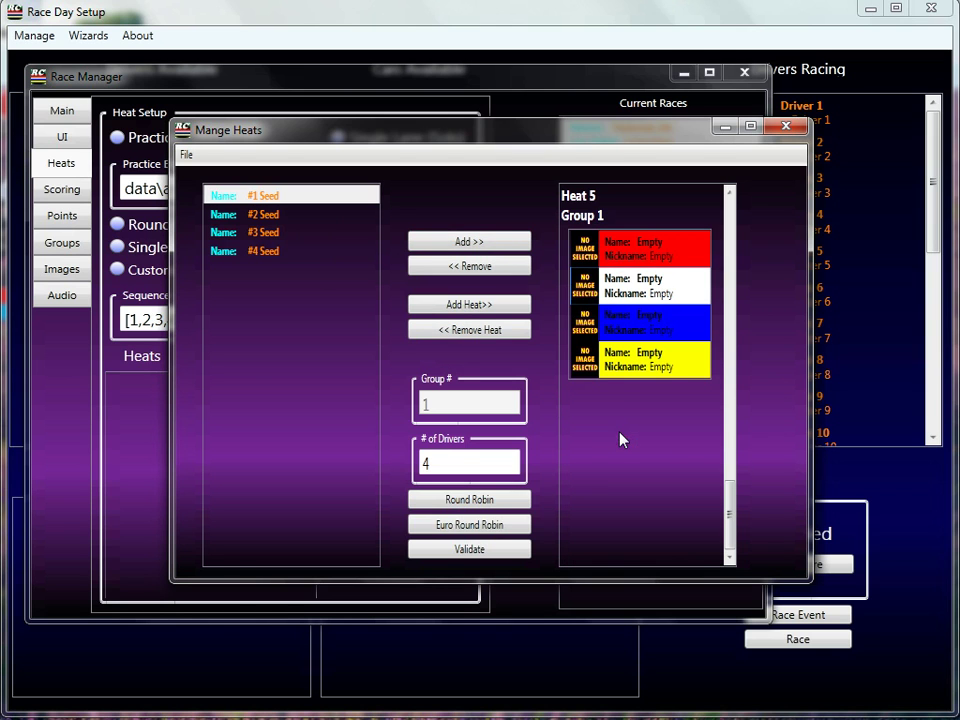
left_click(628, 225)
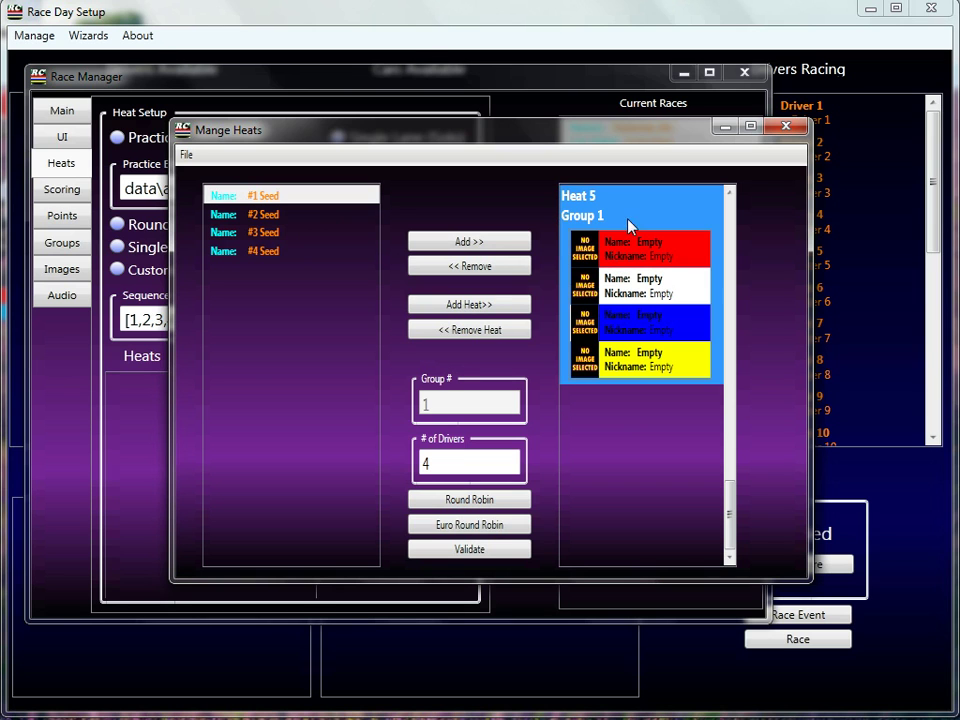
left_click(515, 331)
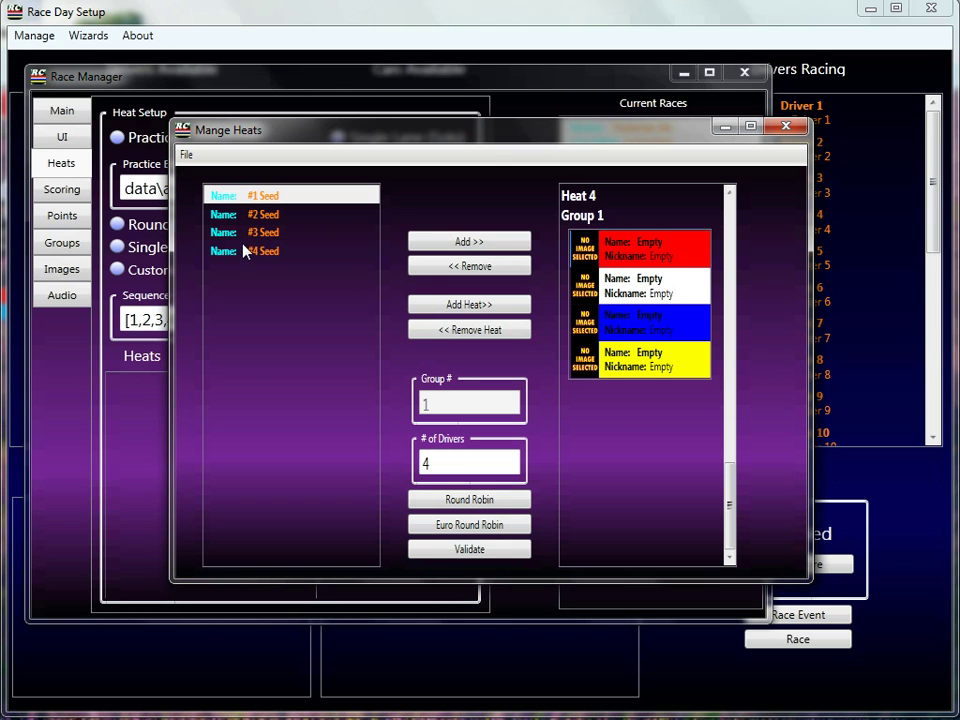
- Assign #2 Seed to the red lane and #3 Seed to the blue lane of Heat 4
left_click(257, 214)
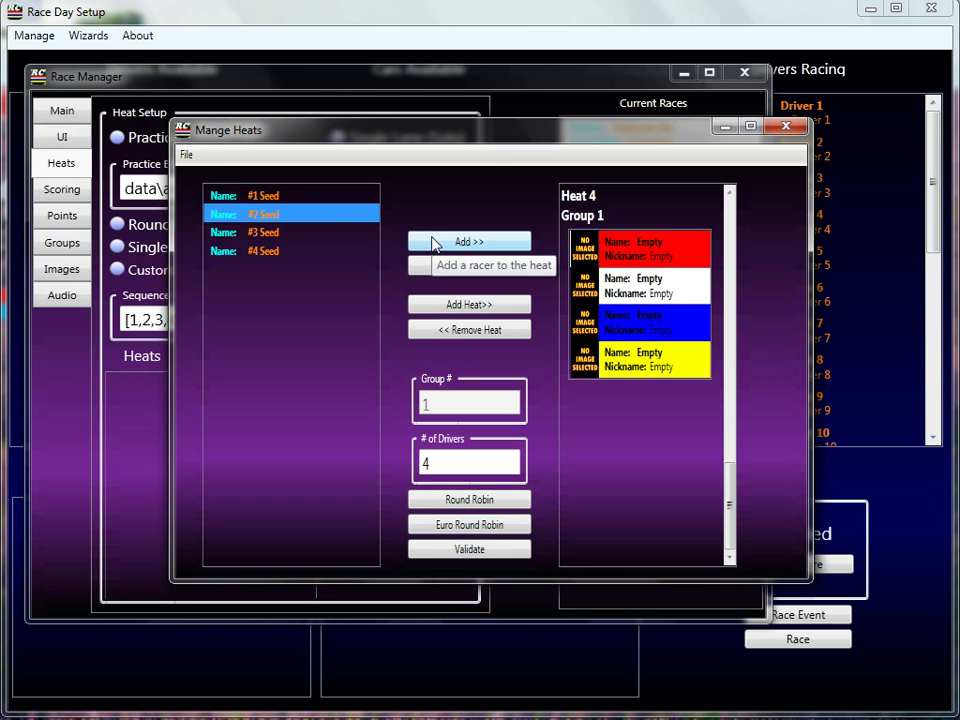
left_click(435, 244)
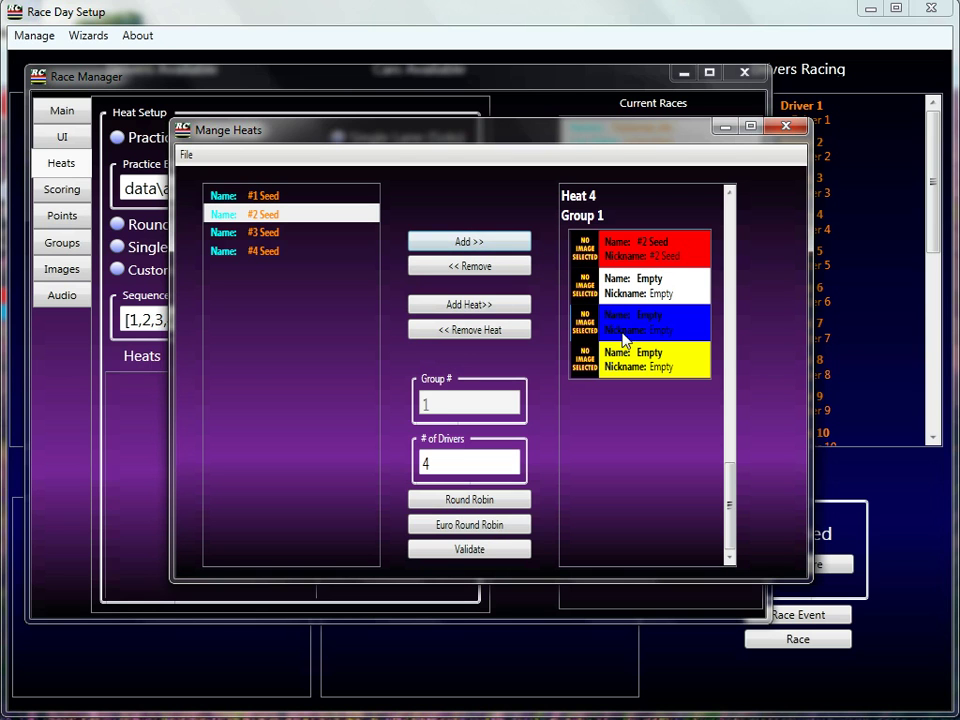
left_click(257, 233)
left_click(470, 243)
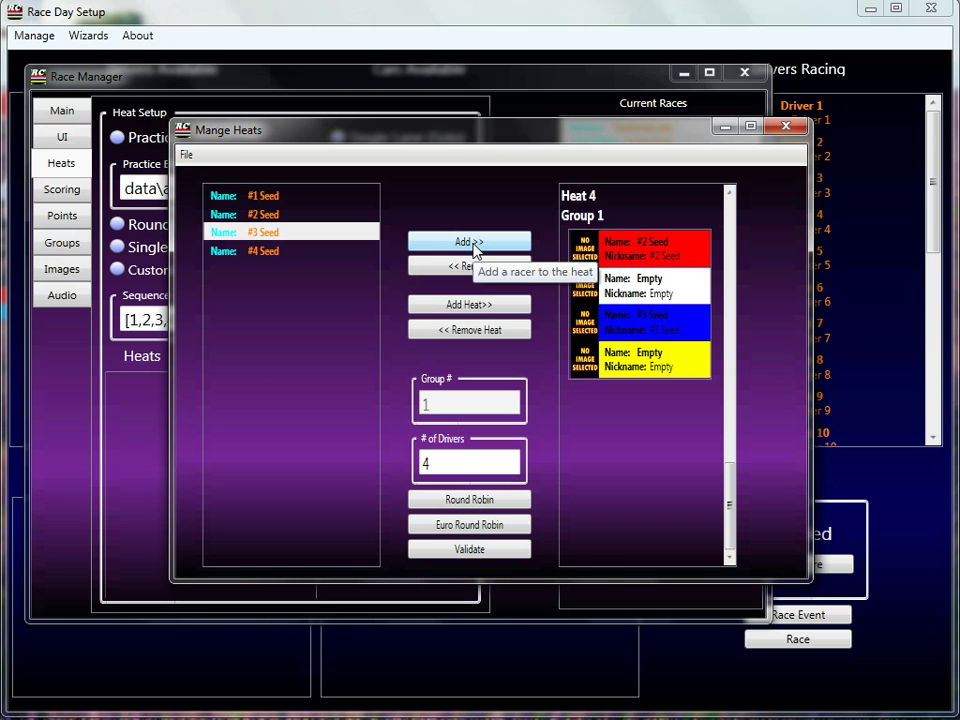
- Validate the four-driver rotation, review the custom heat errors, and close the error list
left_click(471, 551)
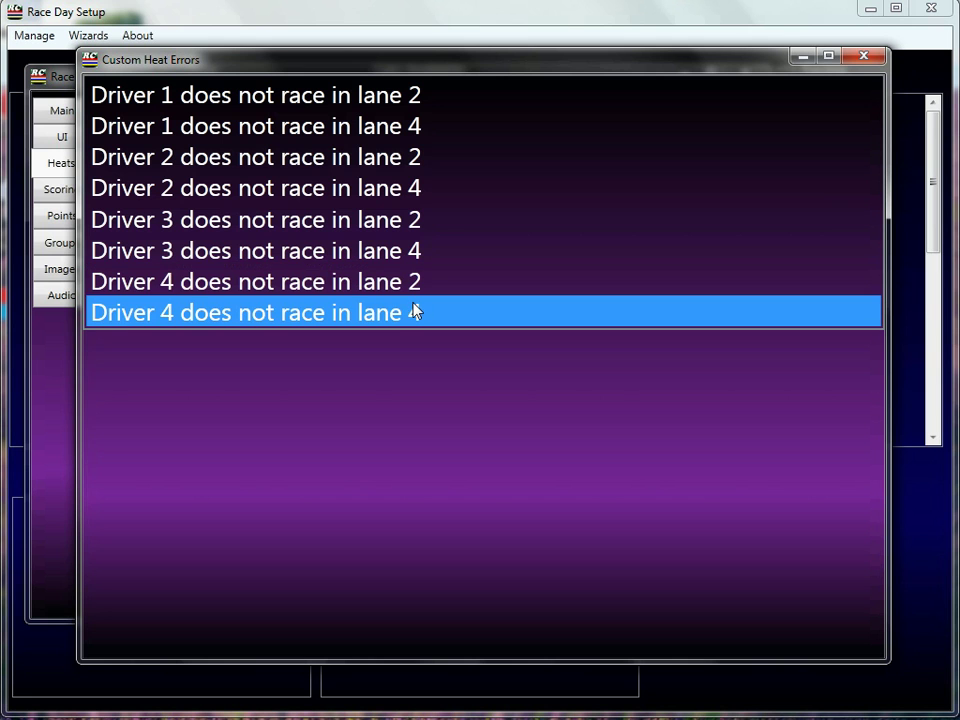
left_click(867, 63)
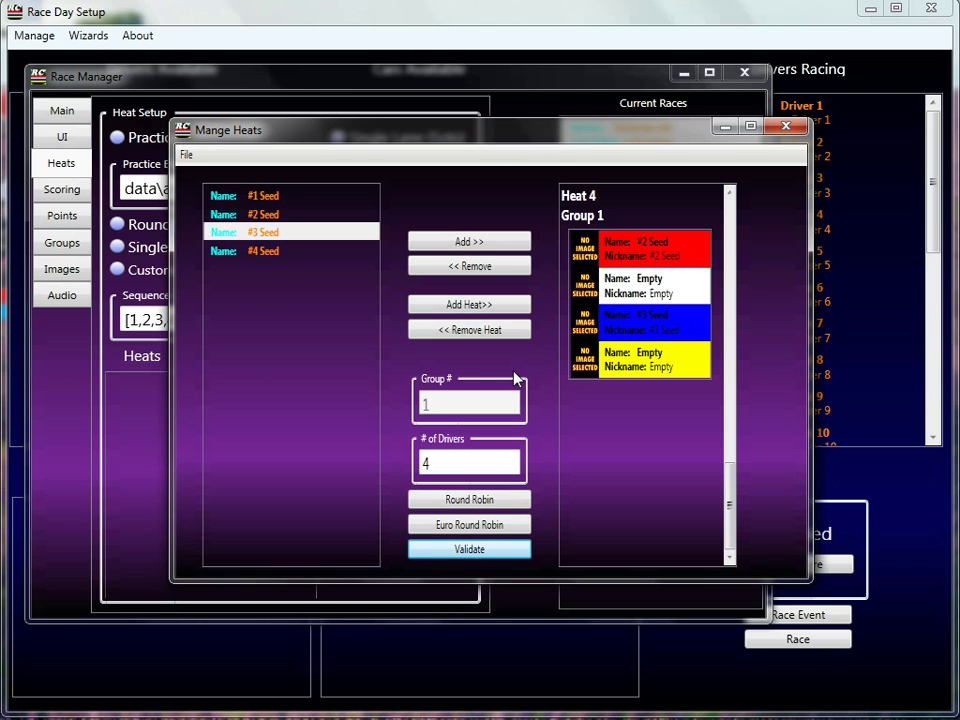
- Save the custom heat rotation as the txt file Tutorial_custom_4_drivers.txt in the custom rotations folder, replacing the existing file
left_click(188, 156)
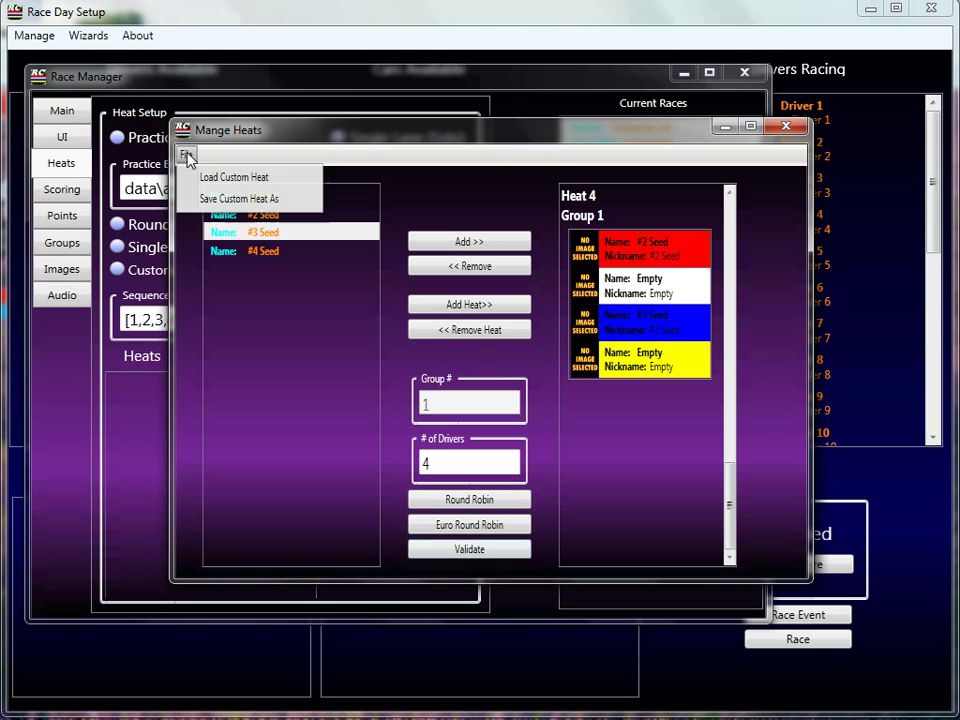
left_click(222, 199)
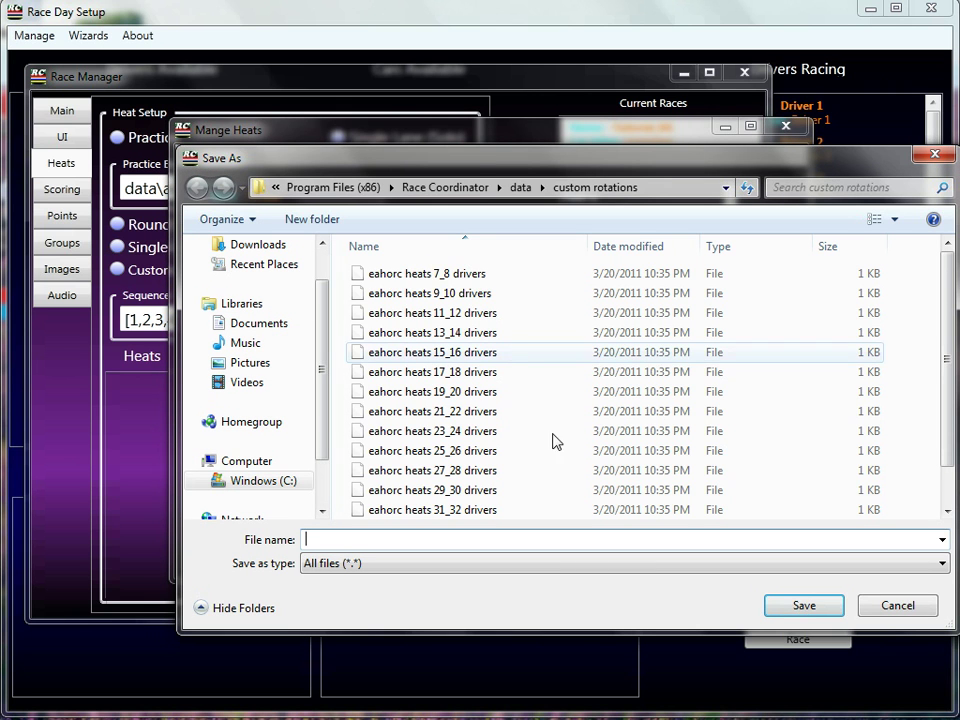
left_click(660, 568)
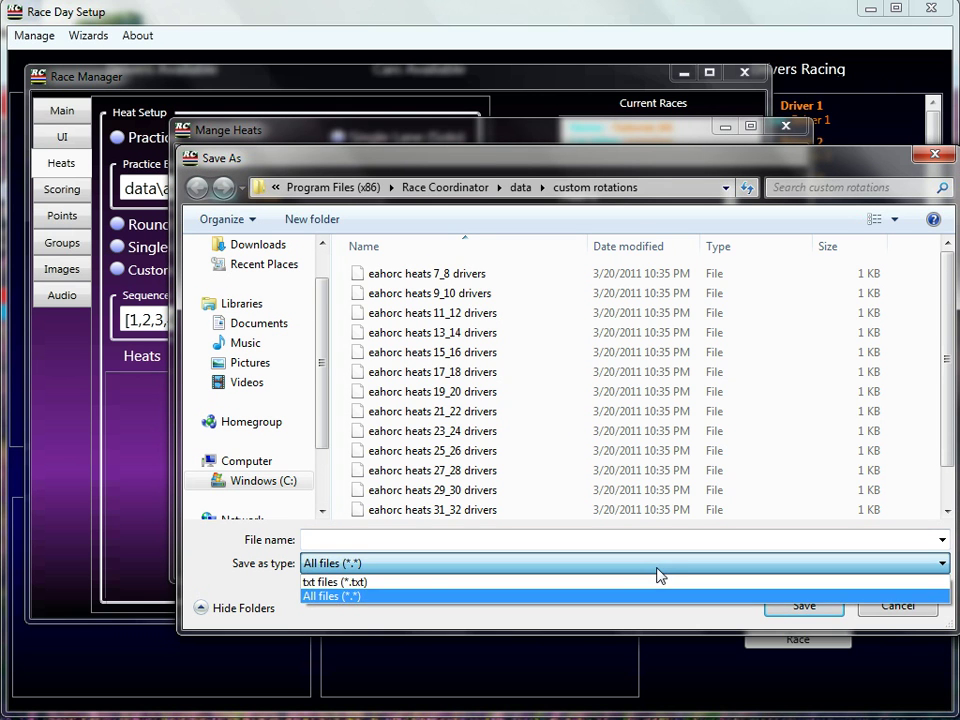
left_click(655, 583)
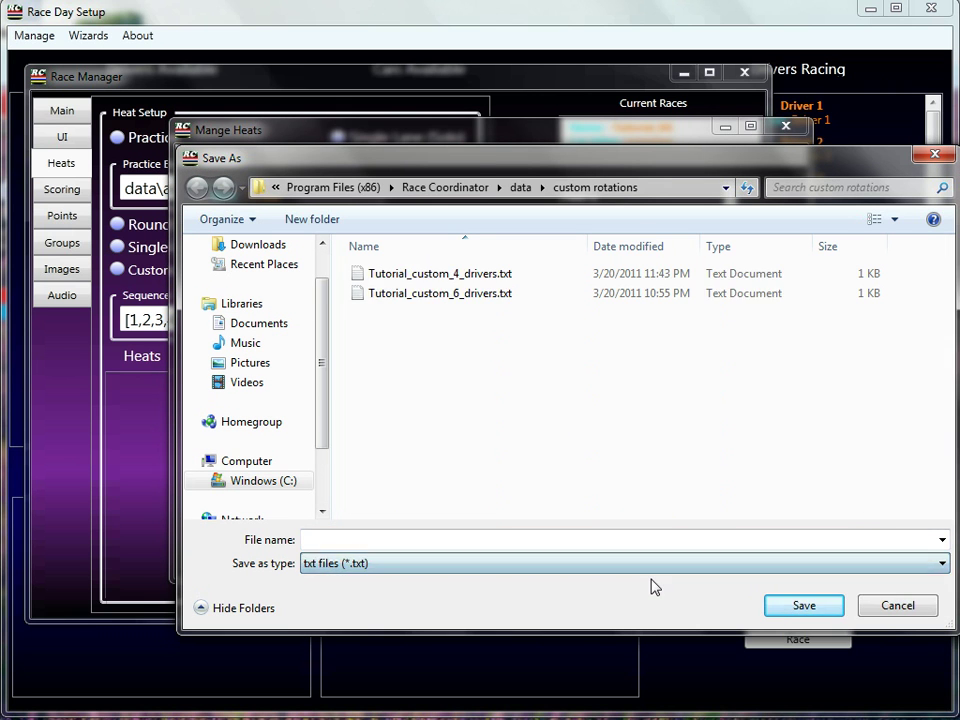
left_click(464, 276)
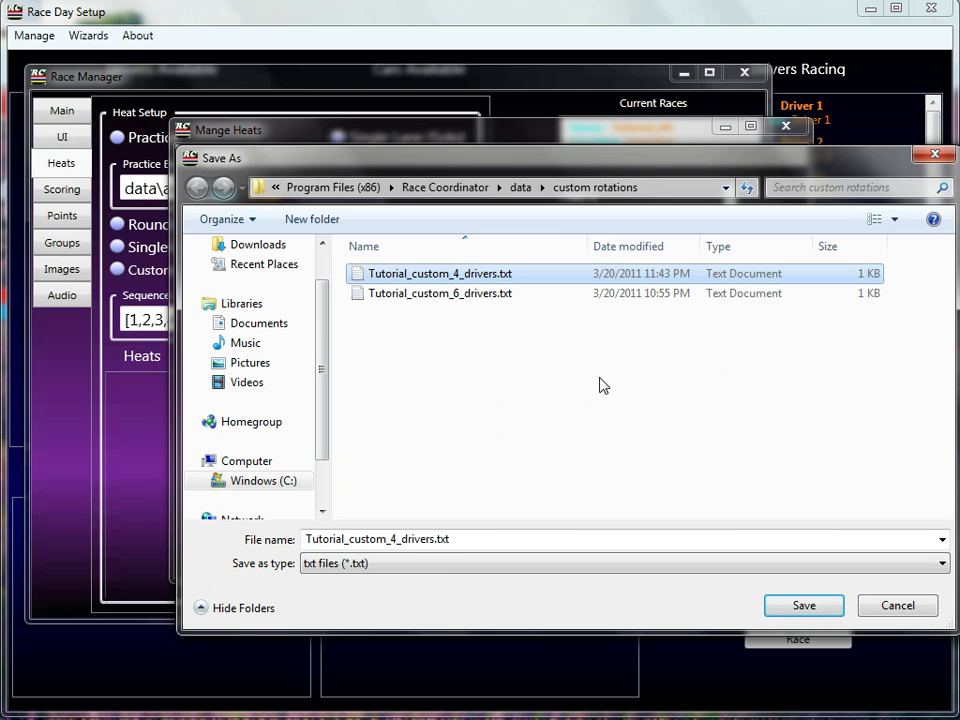
left_click(829, 613)
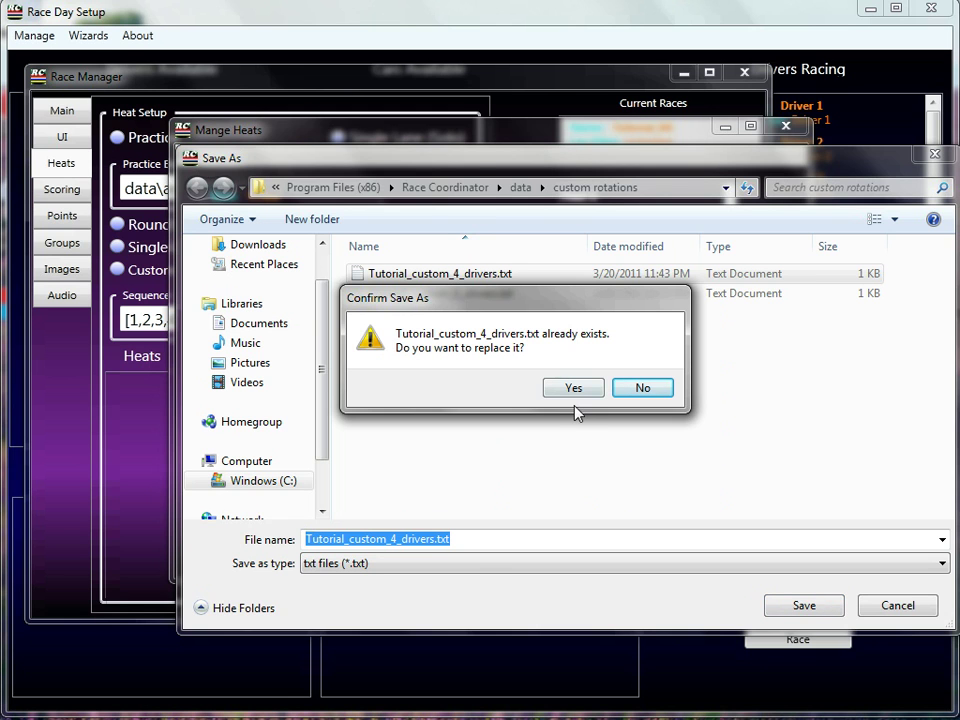
left_click(590, 389)
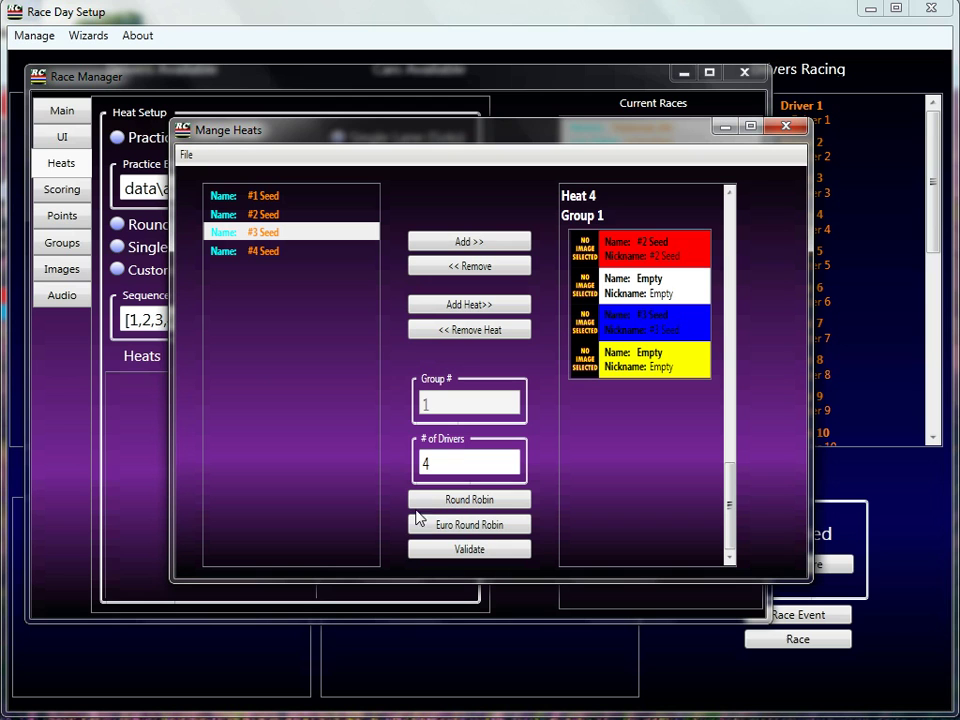
- Load the custom heat configuration Tutorial_custom_6_drivers.txt from the custom rotations folder
left_click(189, 157)
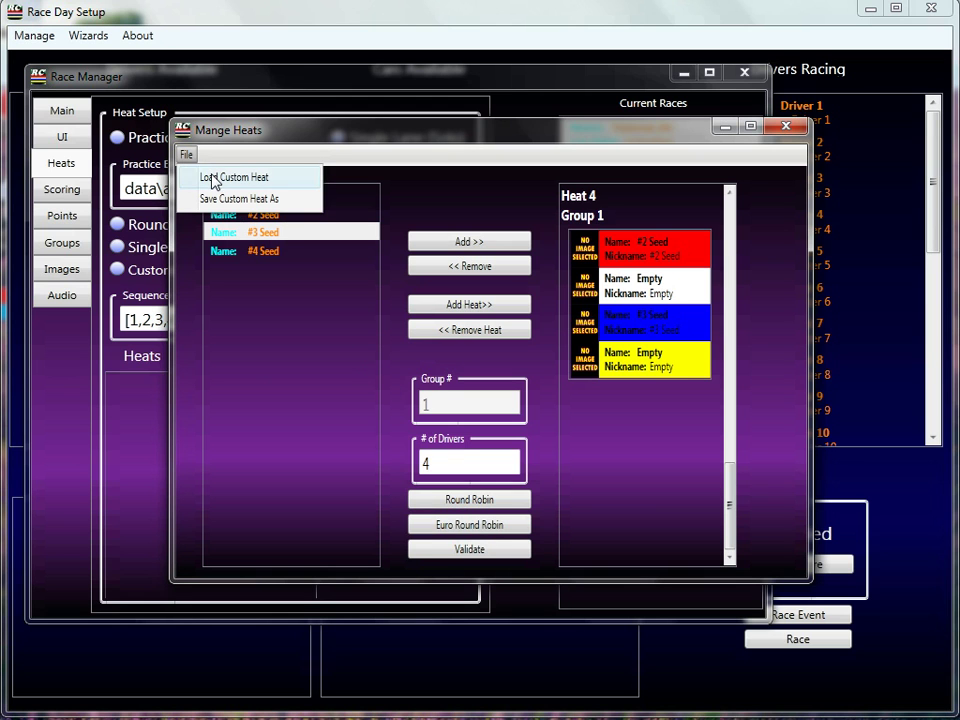
left_click(212, 180)
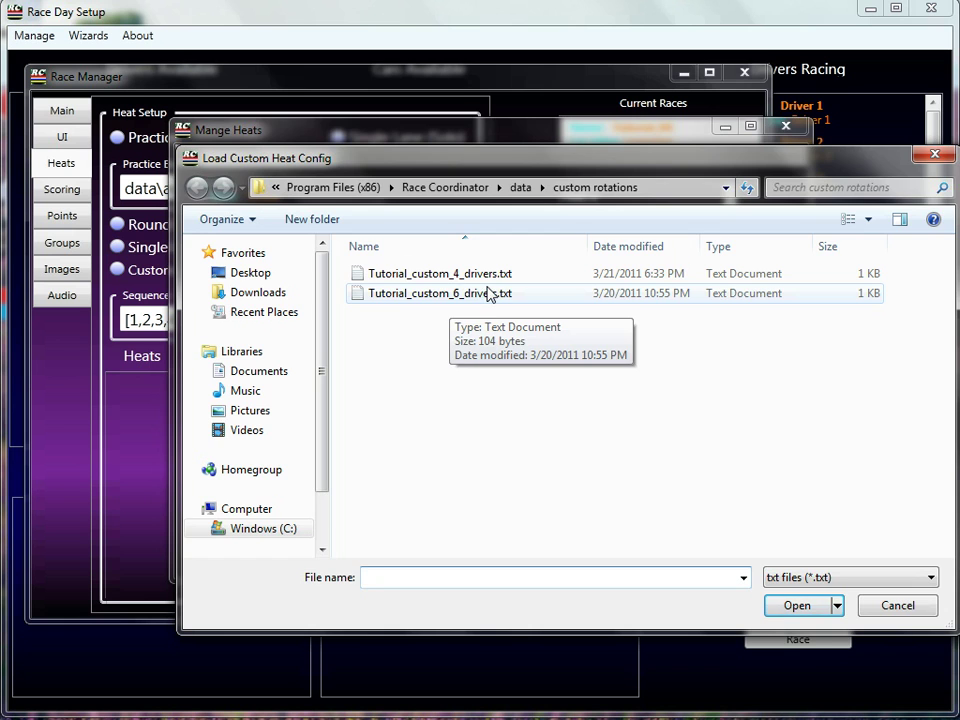
left_click(489, 294)
double_click(489, 294)
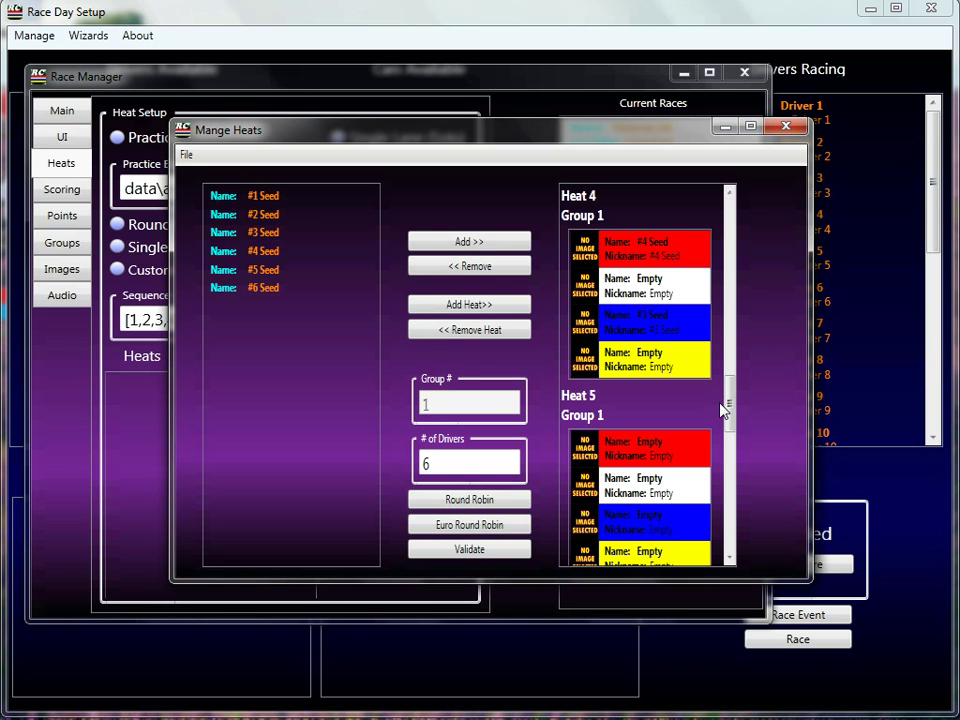
- Review the loaded heats, and assign #5 Seed to the red lane and #6 Seed to the blue lane of Heat 5
scroll(716, 497, "down", 3)
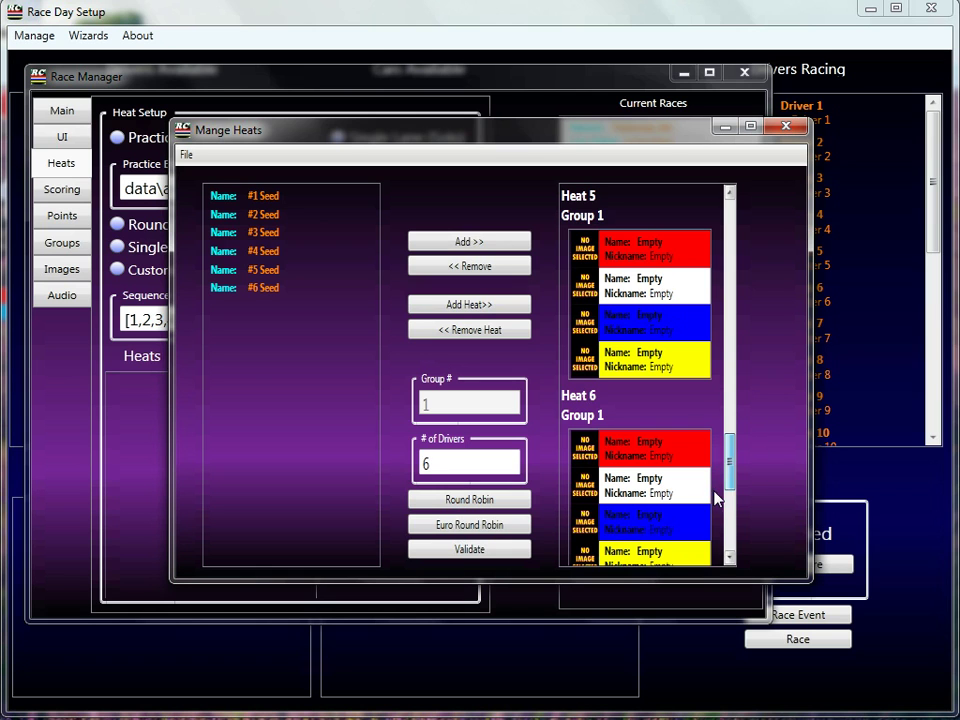
left_click_drag(726, 478, 731, 240)
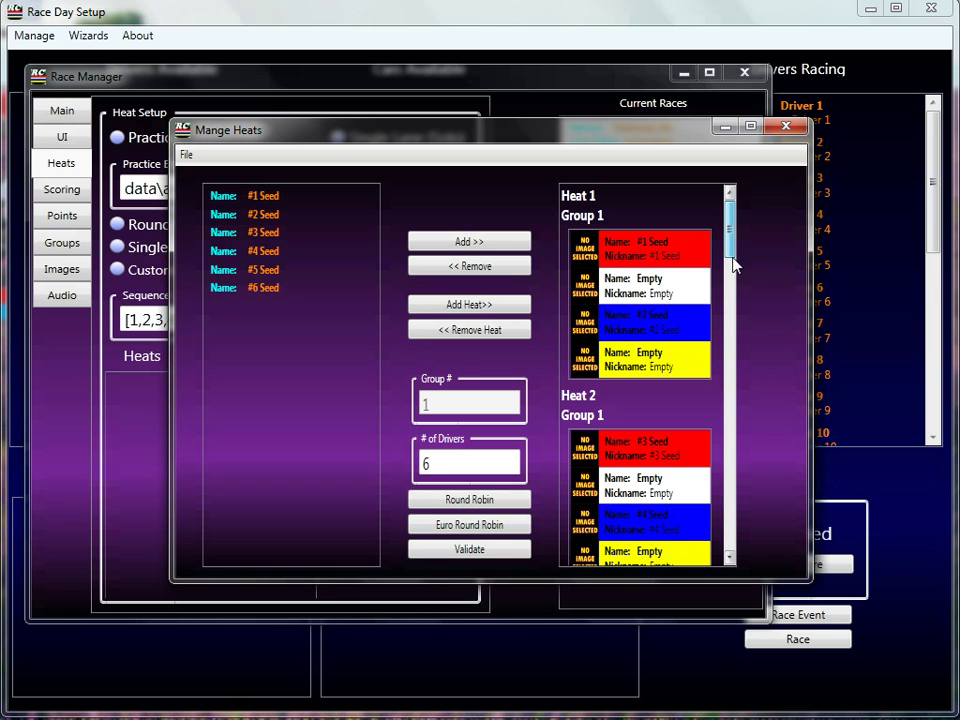
left_click(735, 293)
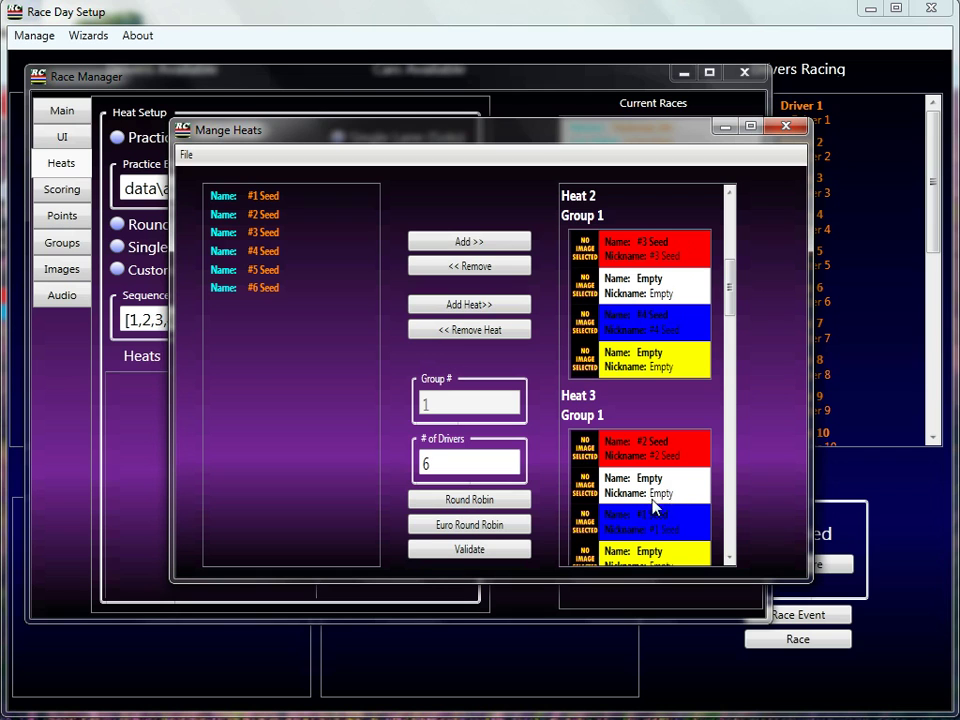
left_click(732, 488)
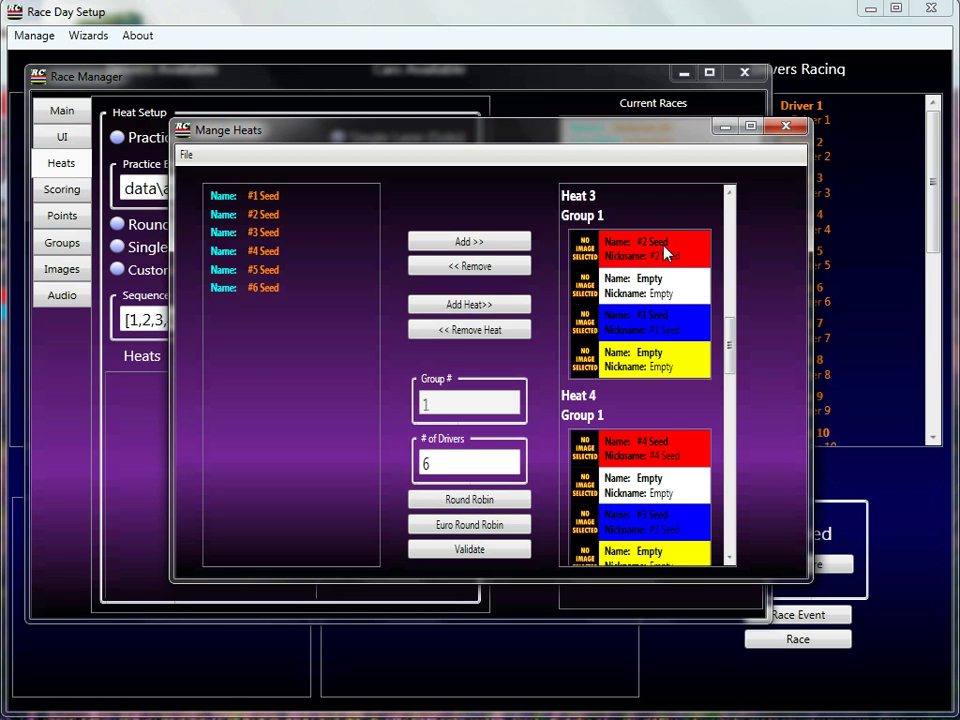
left_click(728, 510)
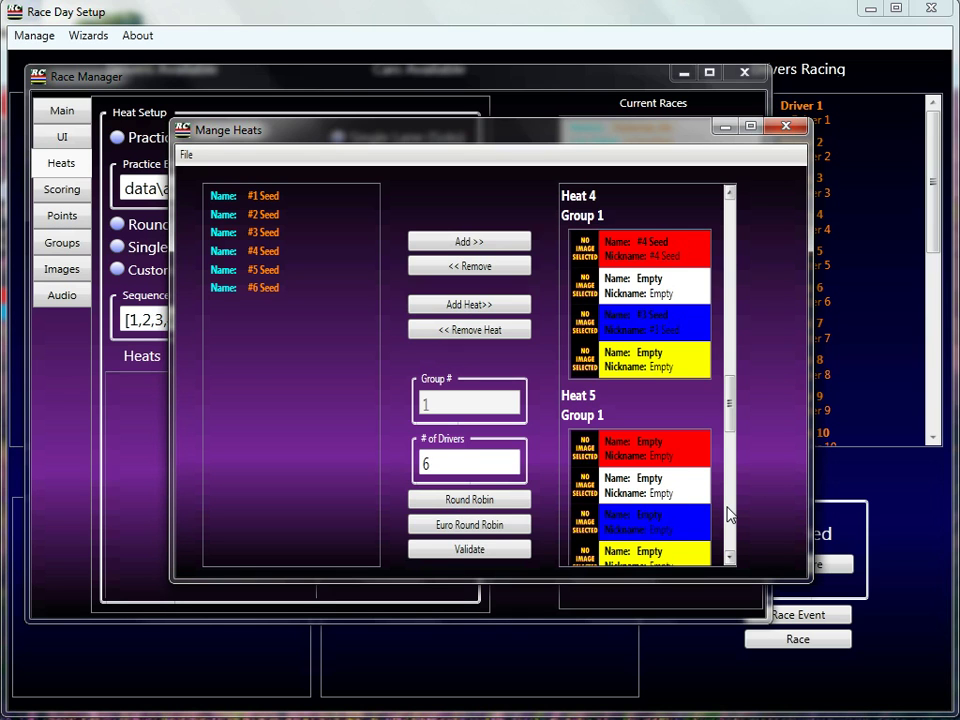
left_click(728, 514)
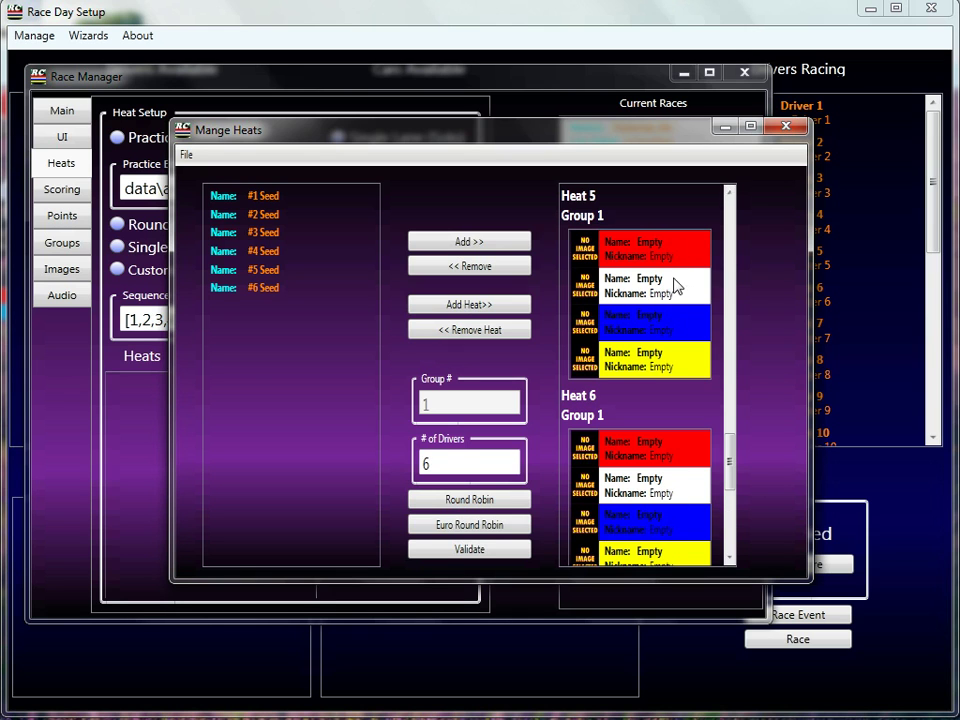
left_click(279, 279)
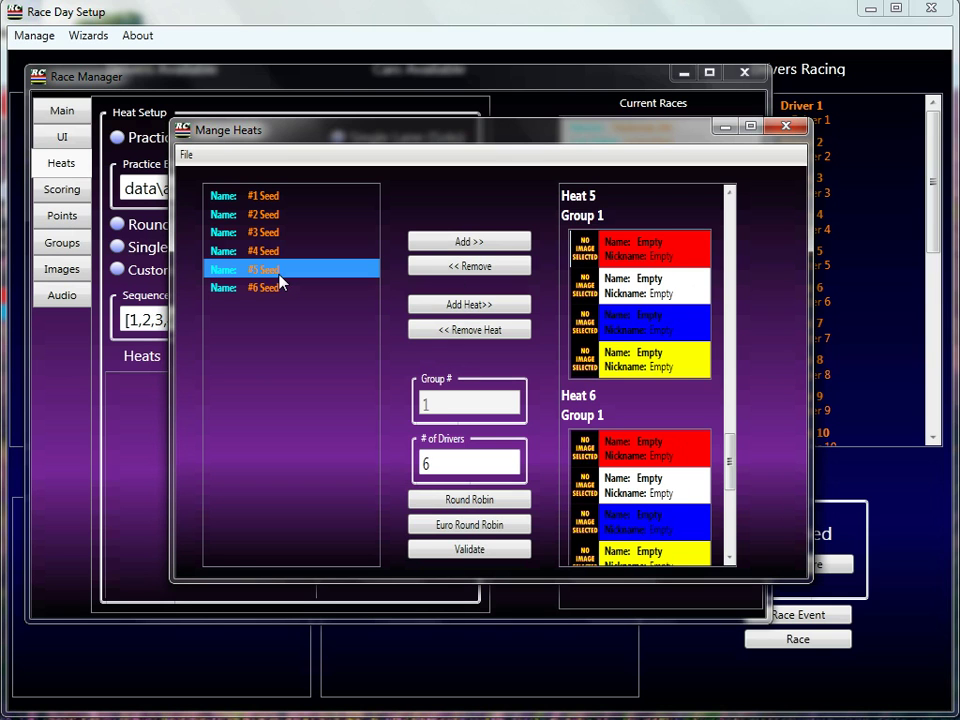
left_click(495, 247)
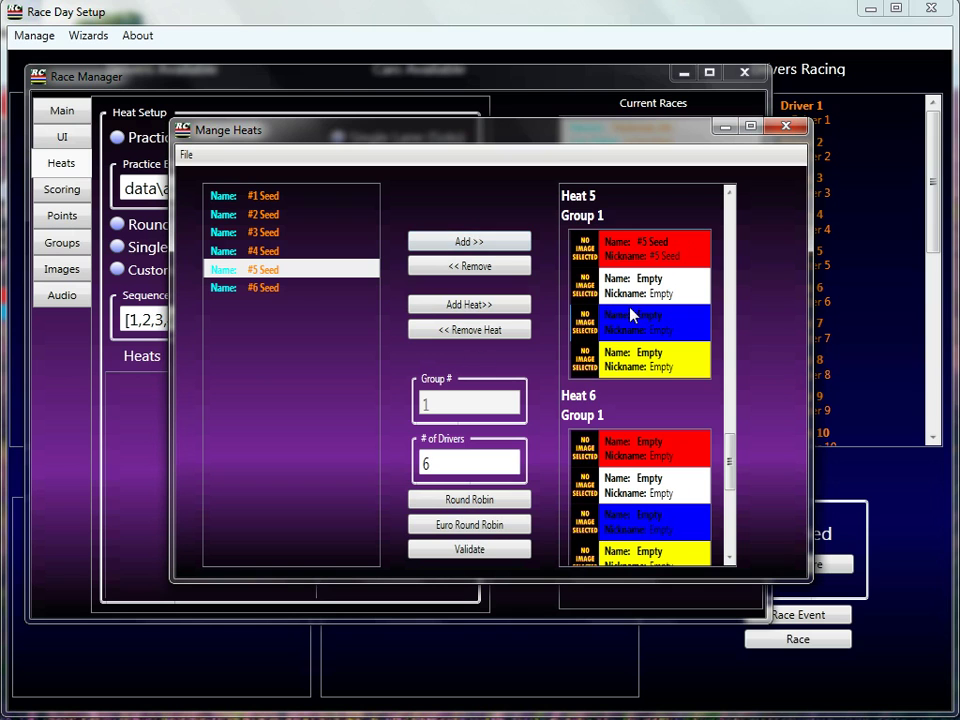
left_click(285, 292)
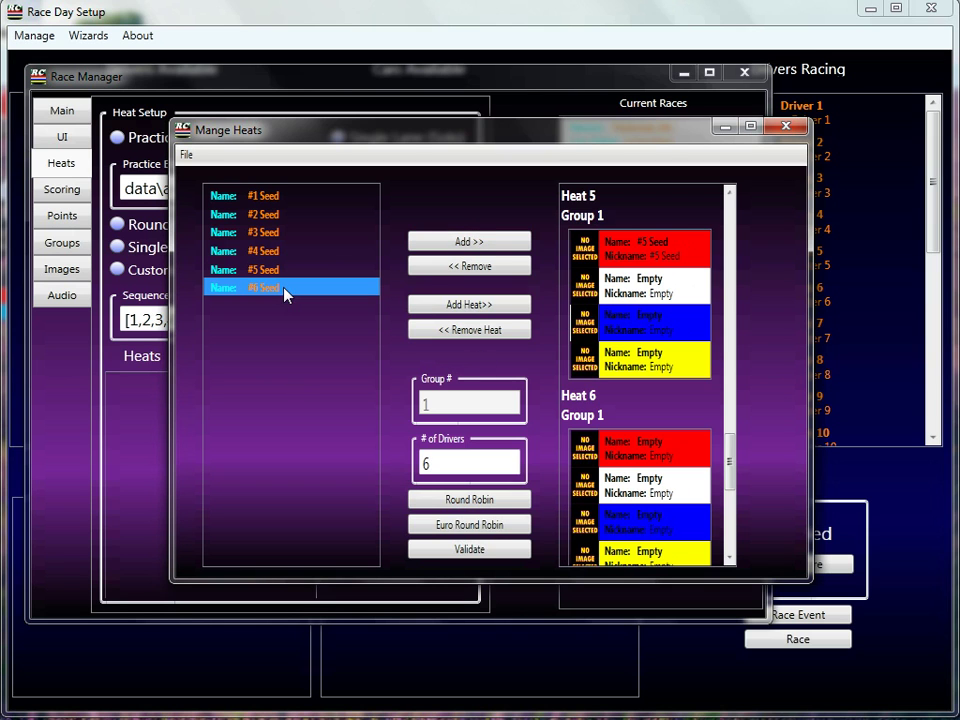
left_click(478, 241)
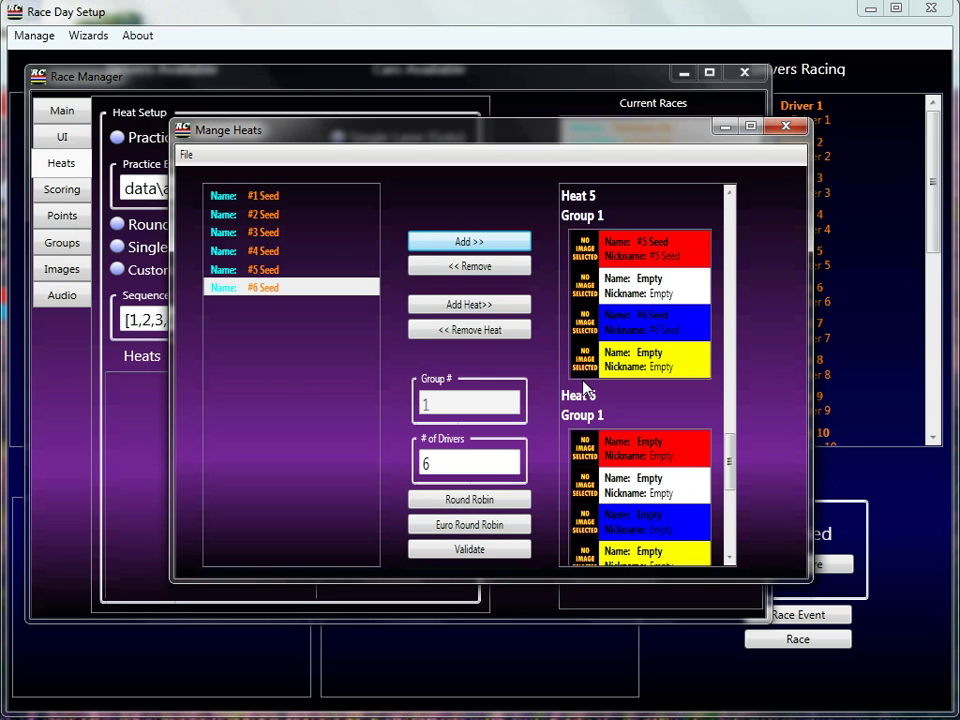
- Assign #6 Seed to the red lane and #5 Seed to the blue lane of Heat 6, and validate the six-driver rotation
scroll(643, 452, "down", 4)
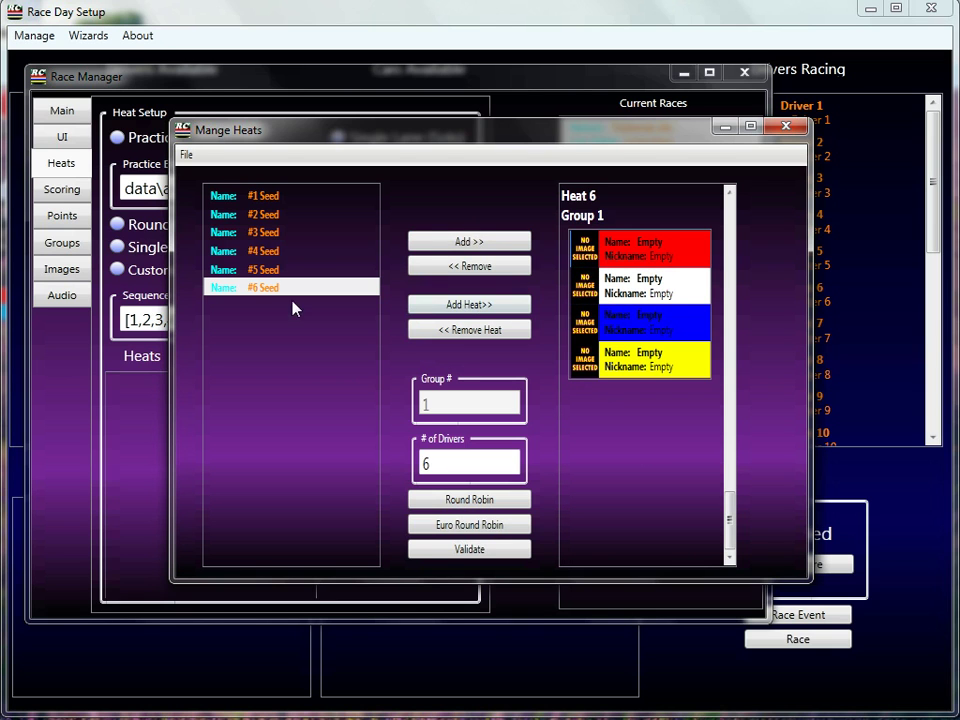
left_click(495, 247)
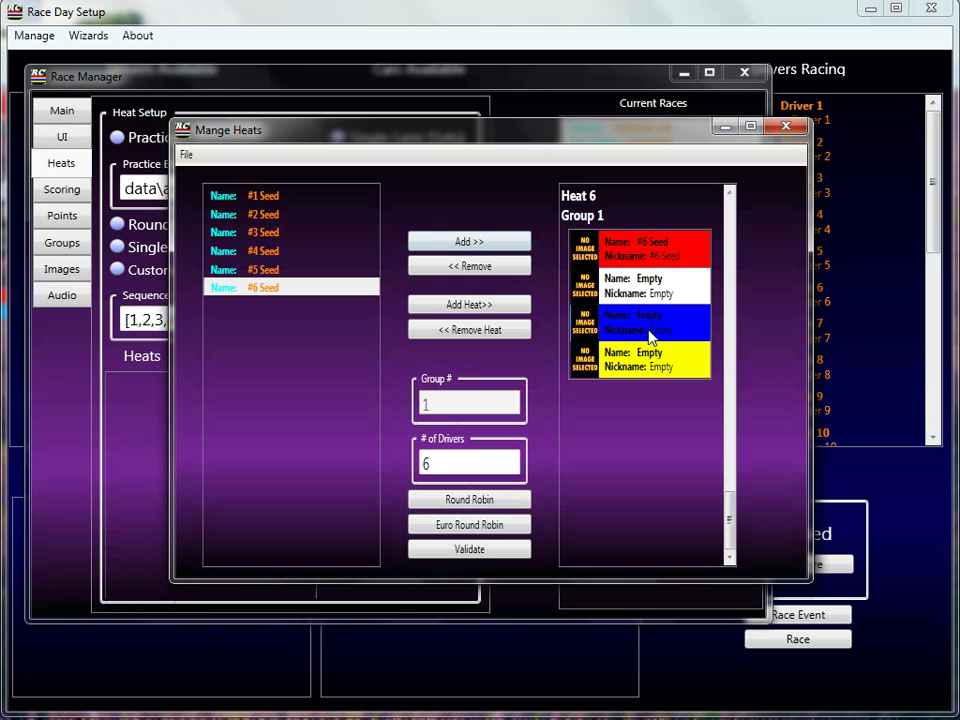
left_click(259, 269)
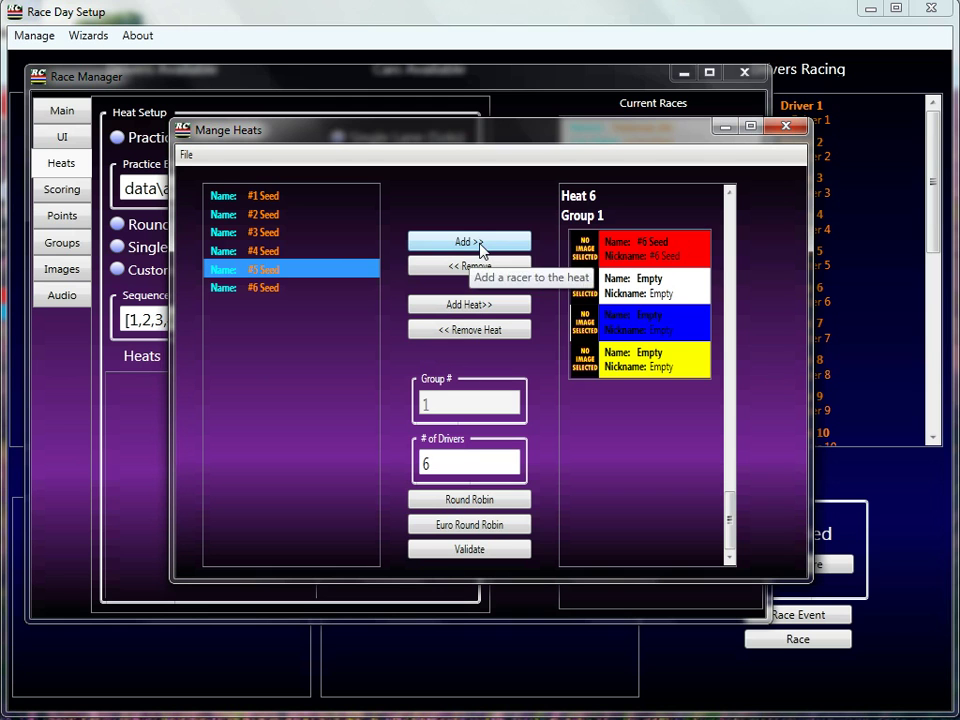
left_click(480, 246)
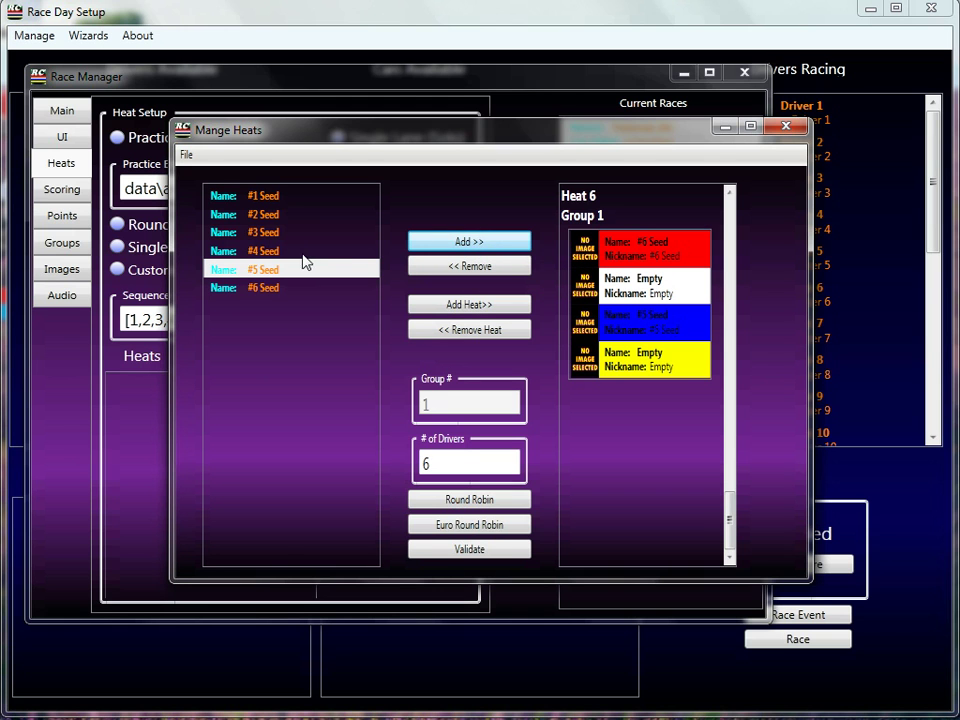
left_click(506, 553)
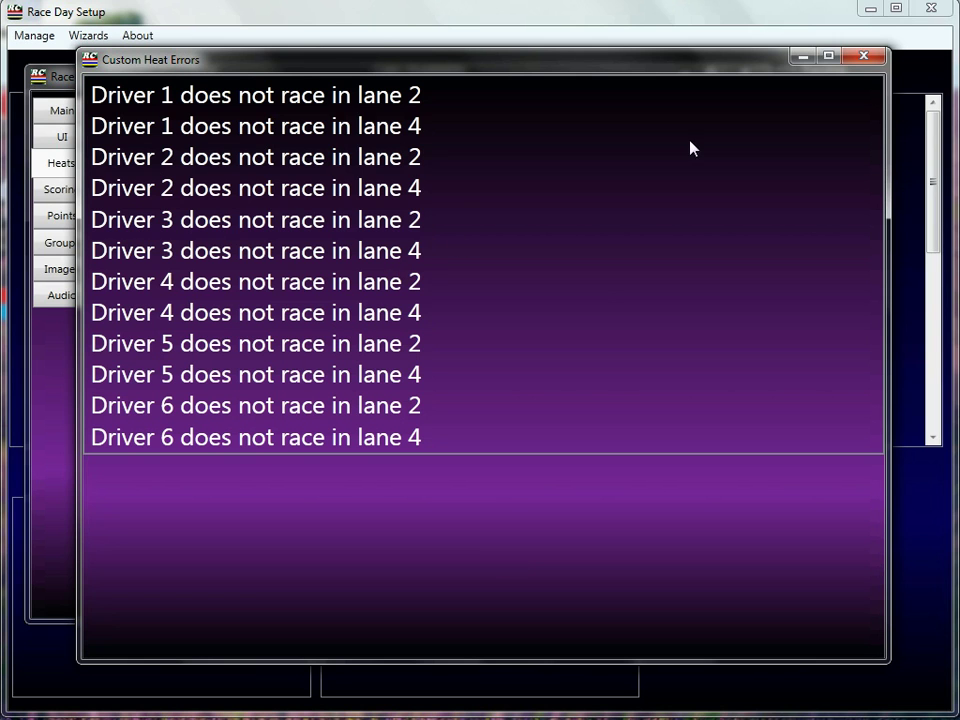
left_click(871, 55)
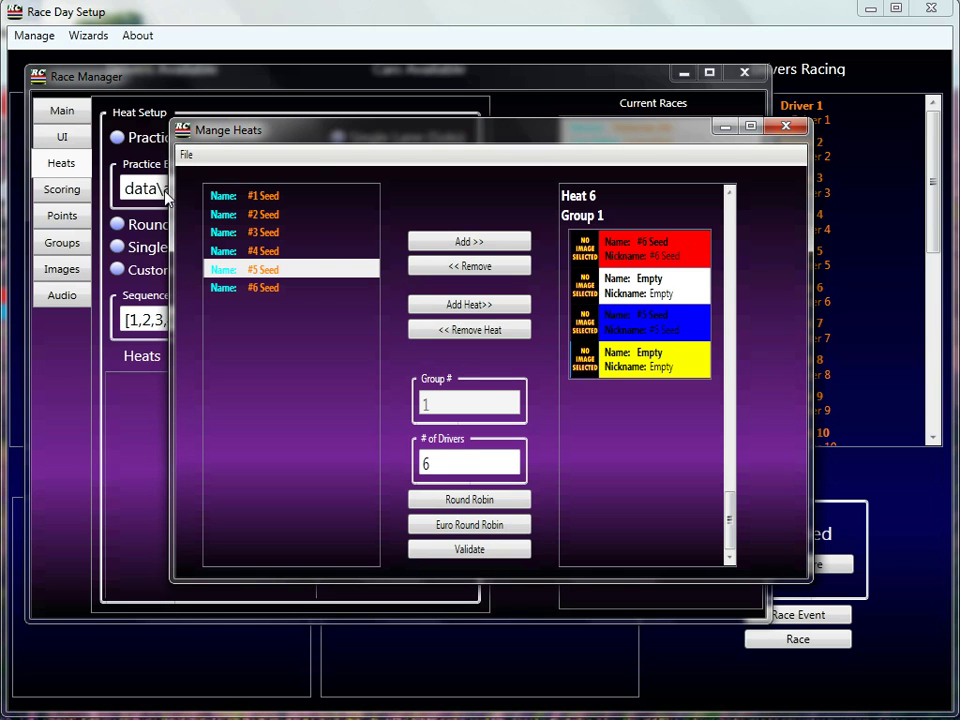
- Save the six-driver rotation as the txt file Tutorial_custom_6_drivers.txt in the custom rotations folder, replacing the existing file
left_click(188, 155)
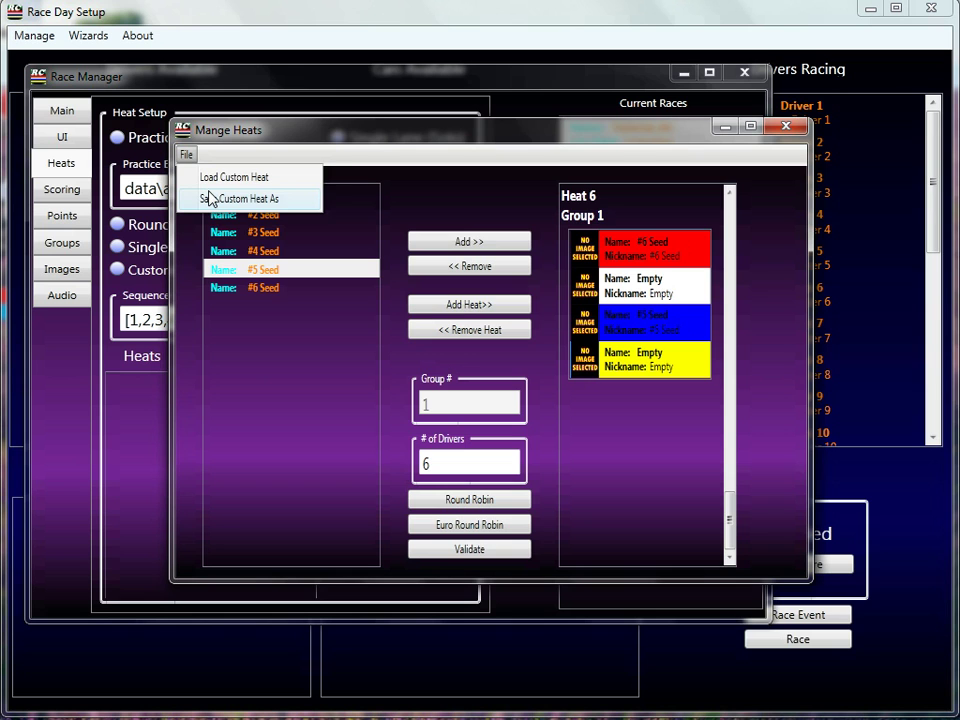
left_click(210, 198)
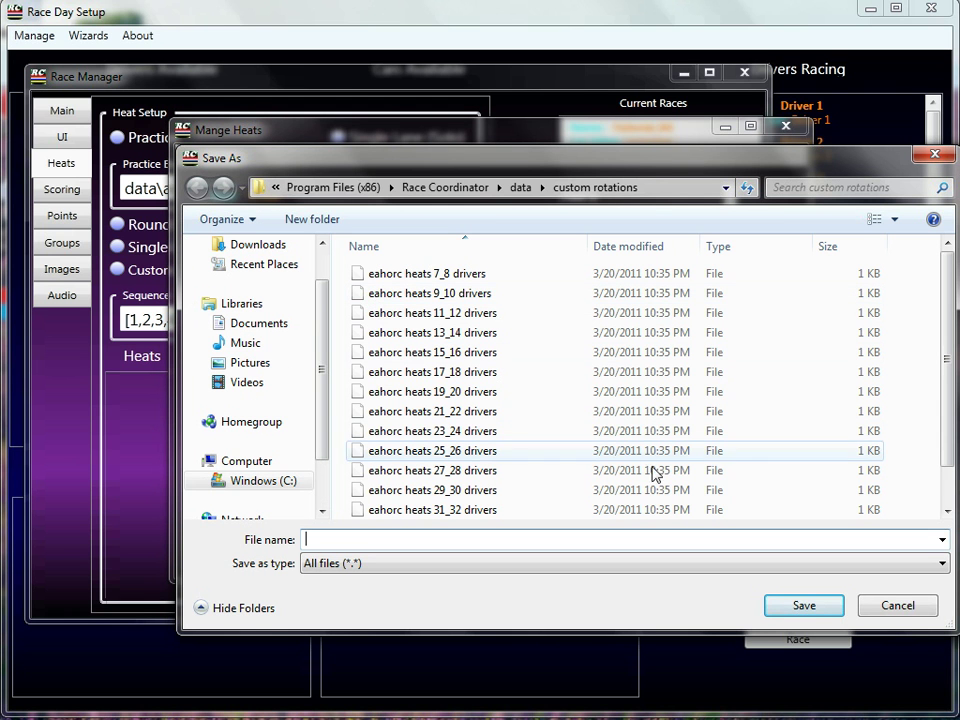
left_click(704, 566)
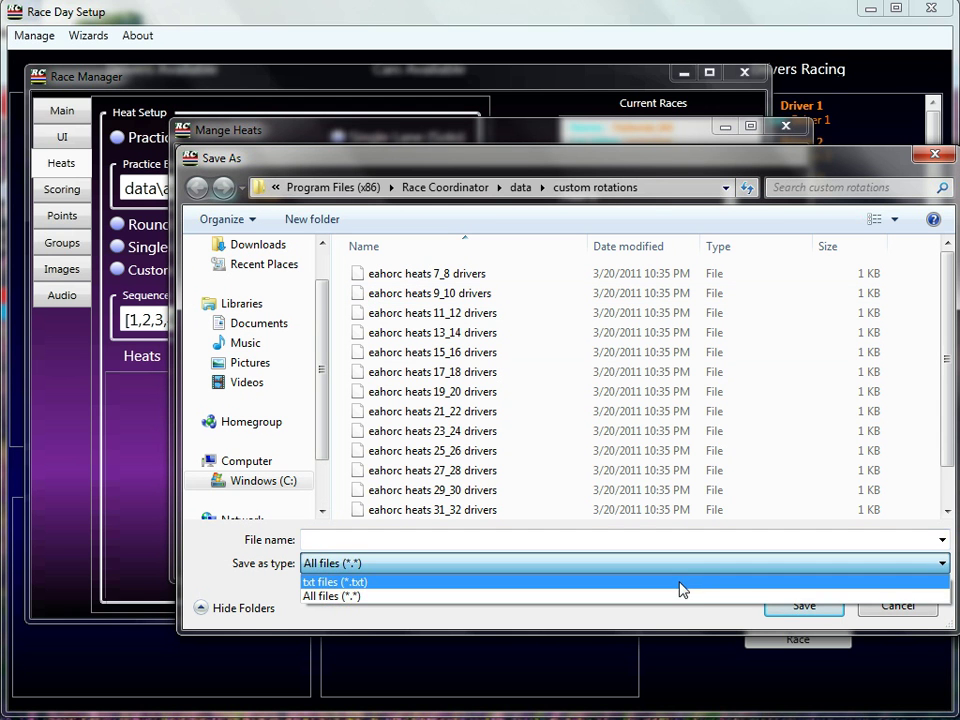
left_click(680, 583)
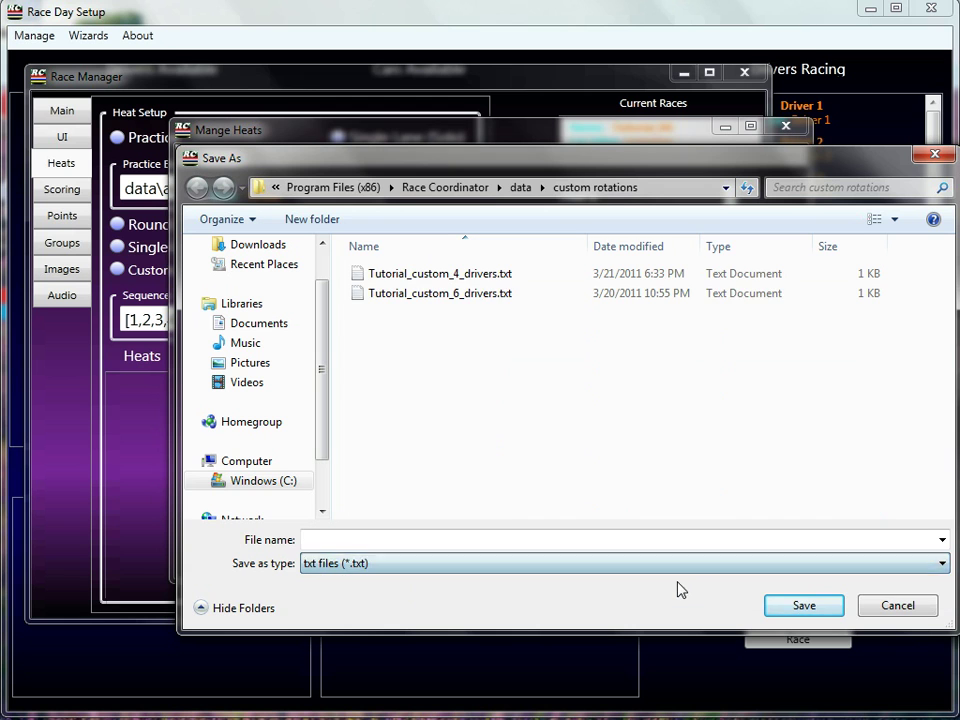
double_click(458, 300)
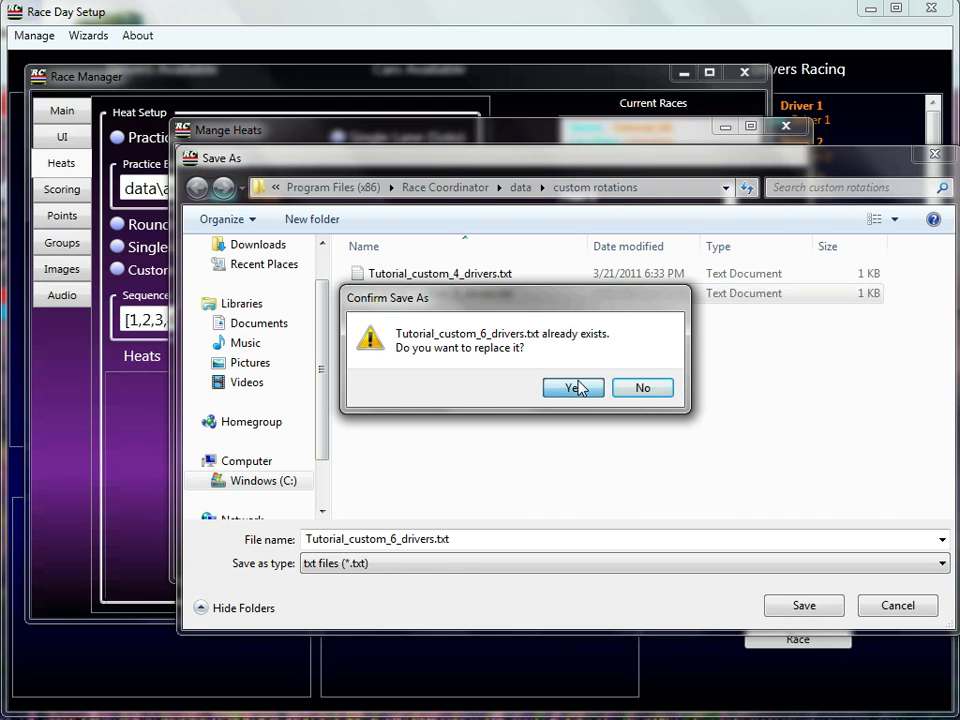
left_click(576, 388)
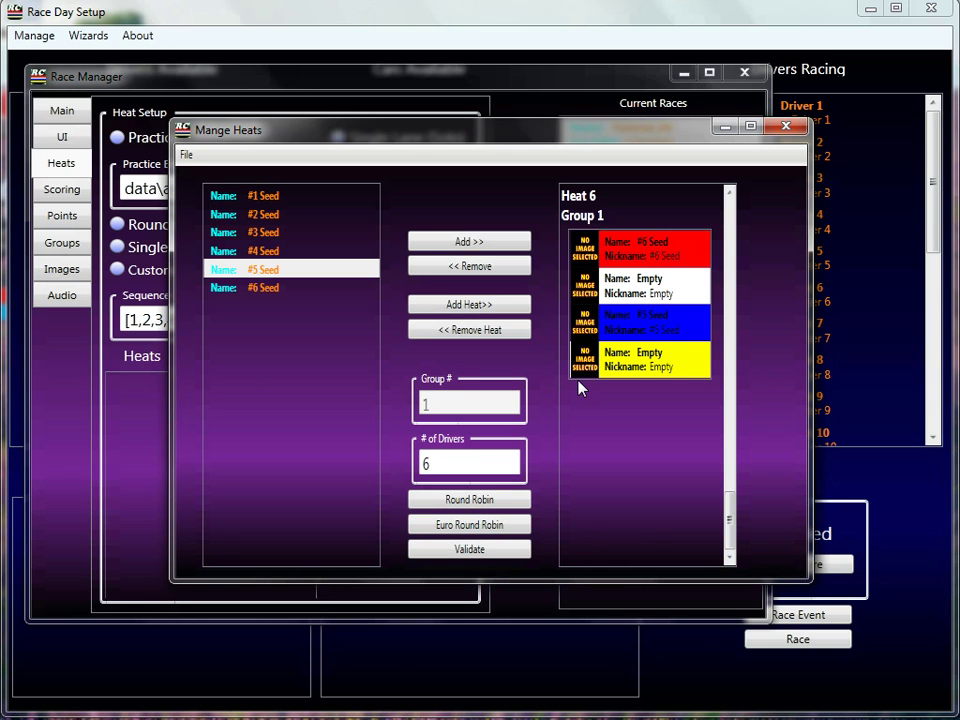
- Review the assignments in Heats 5 and 6 and close the rotation editor
left_click(700, 276)
left_click(700, 276)
scroll(733, 224, "up", 4)
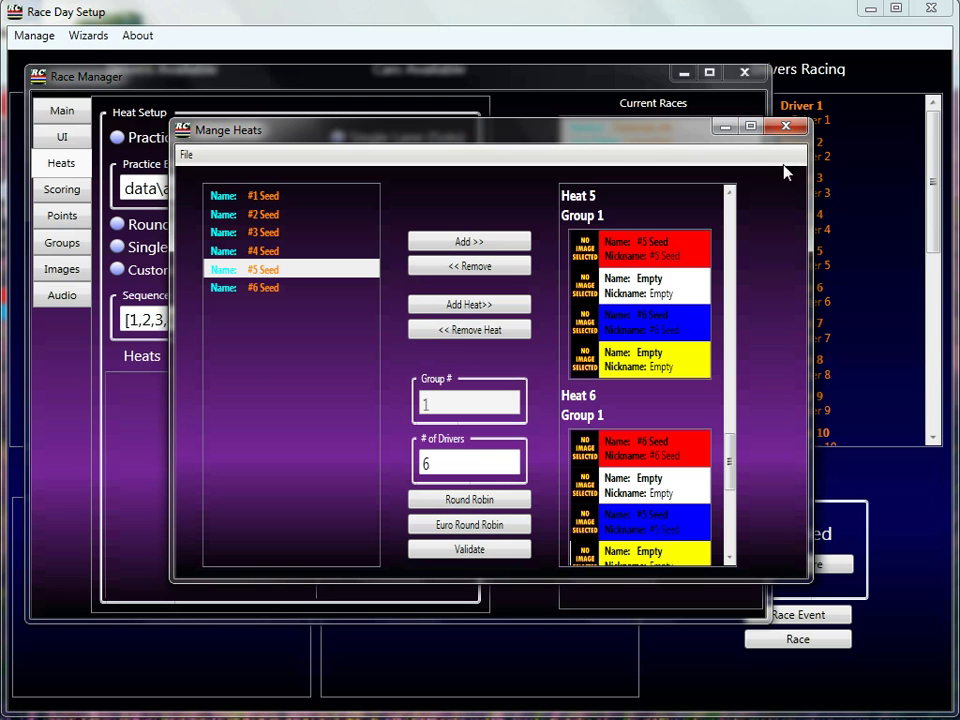
left_click(786, 127)
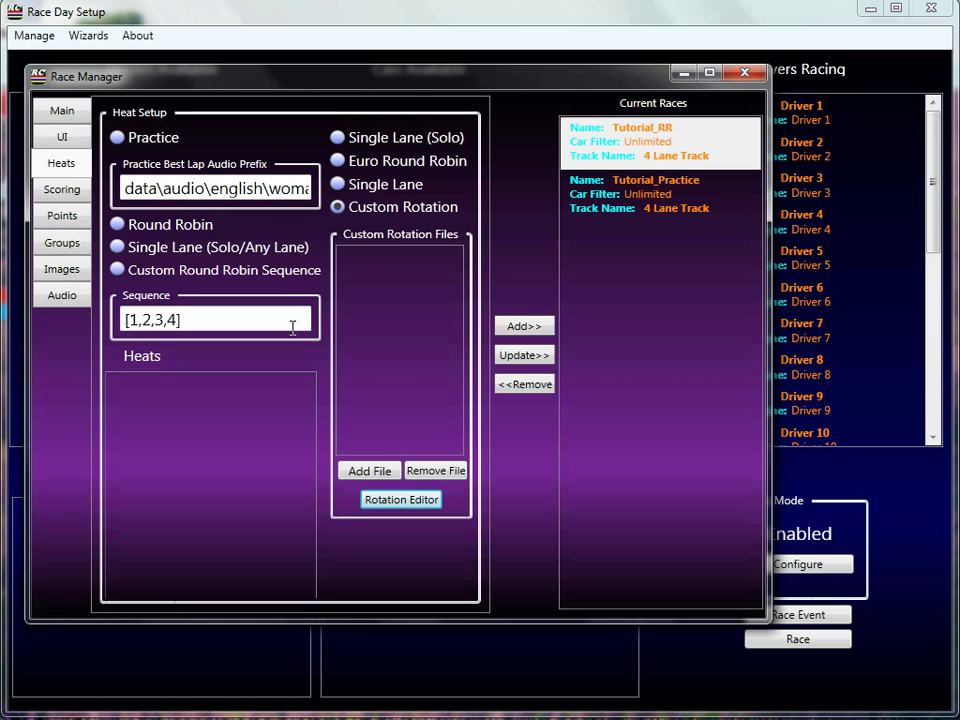
- Add Tutorial_custom_4_drivers.txt to the race's custom rotation files and review the generated heats through Heat 4
left_click(377, 470)
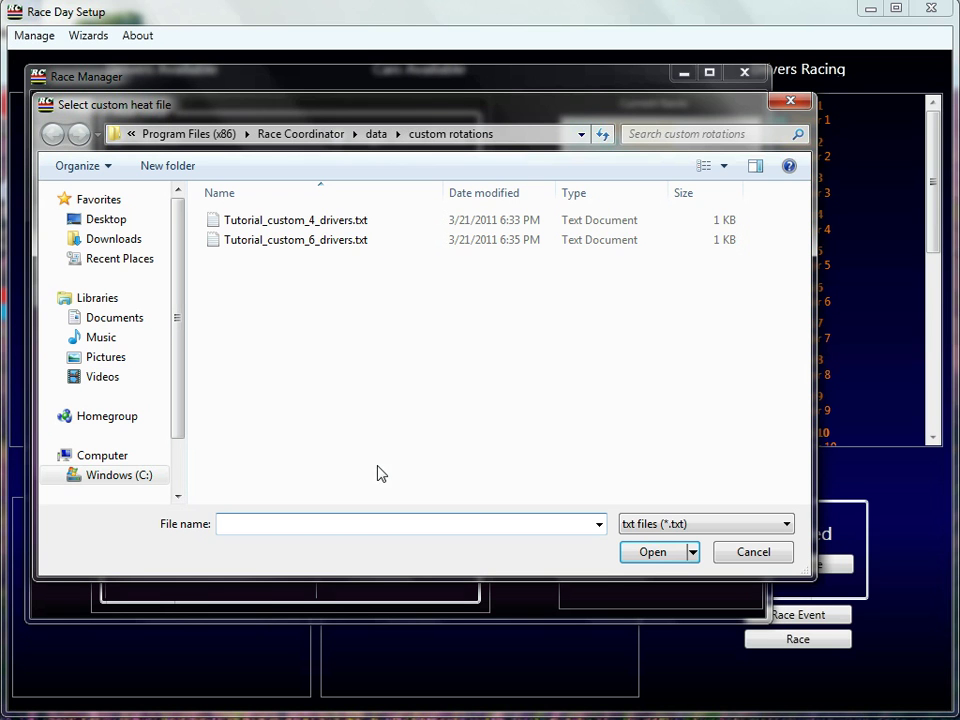
left_click(349, 228)
double_click(349, 228)
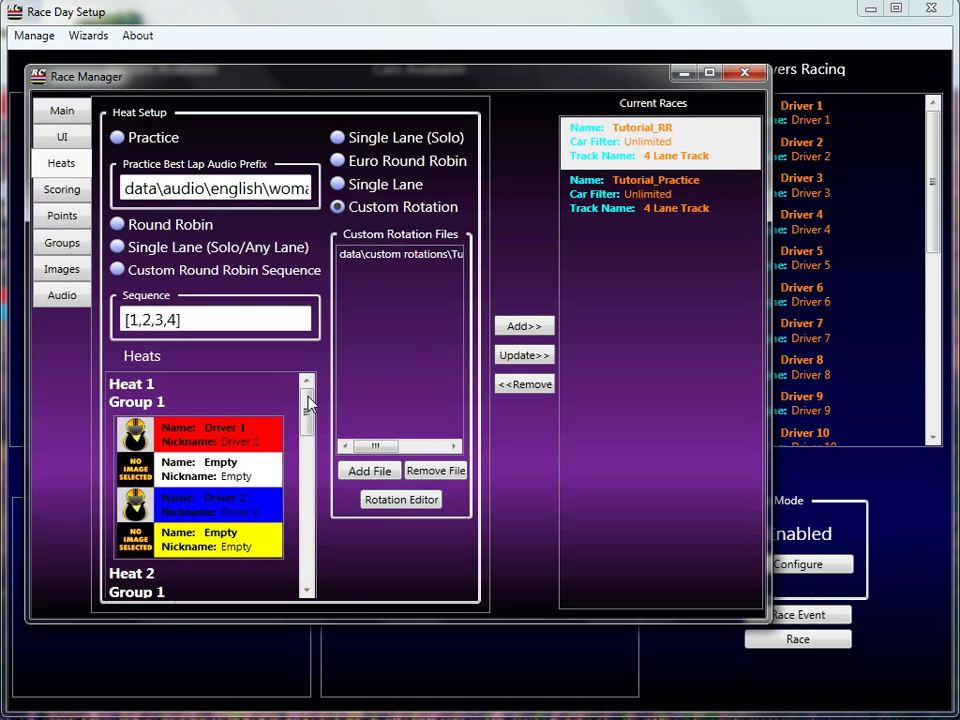
left_click_drag(308, 402, 302, 585)
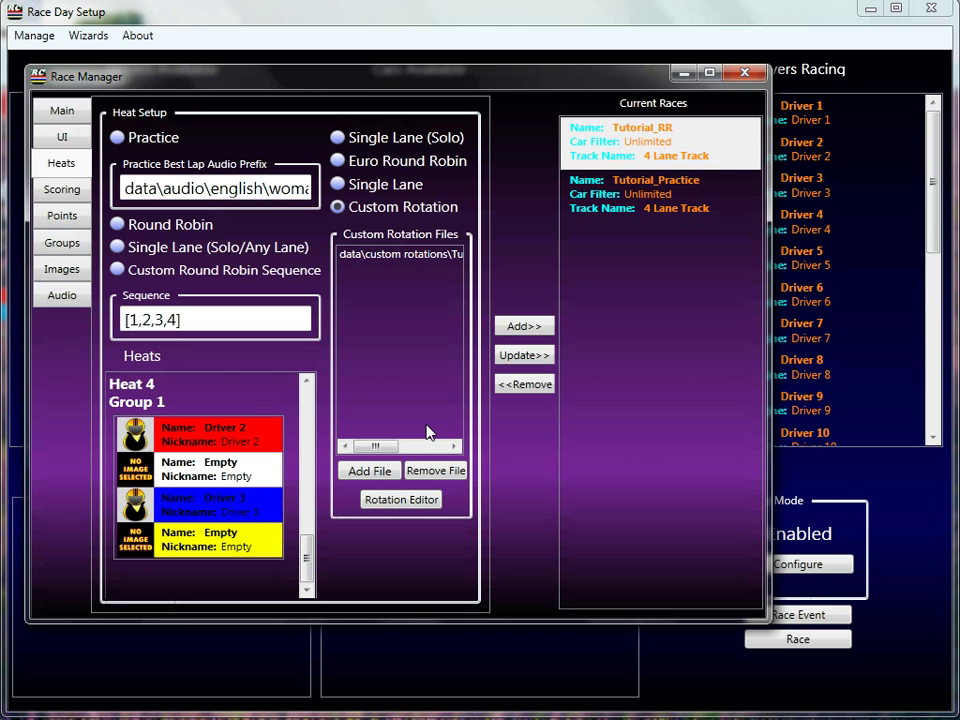
- Add Tutorial_custom_6_drivers.txt to the race's custom rotation files and review the generated heats through Heat 6
left_click(375, 472)
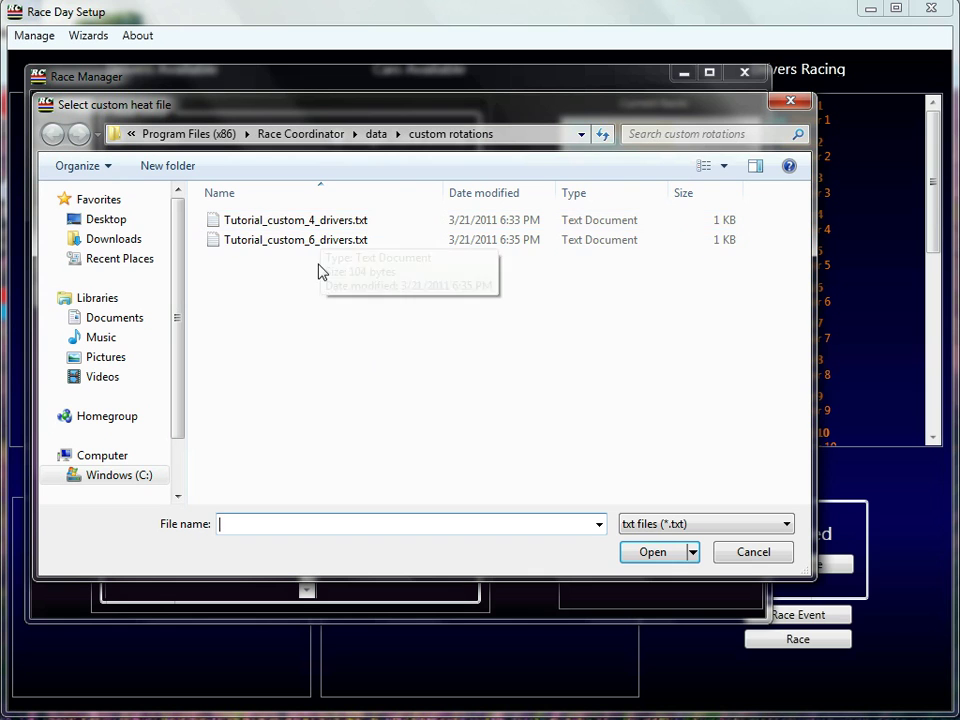
double_click(327, 245)
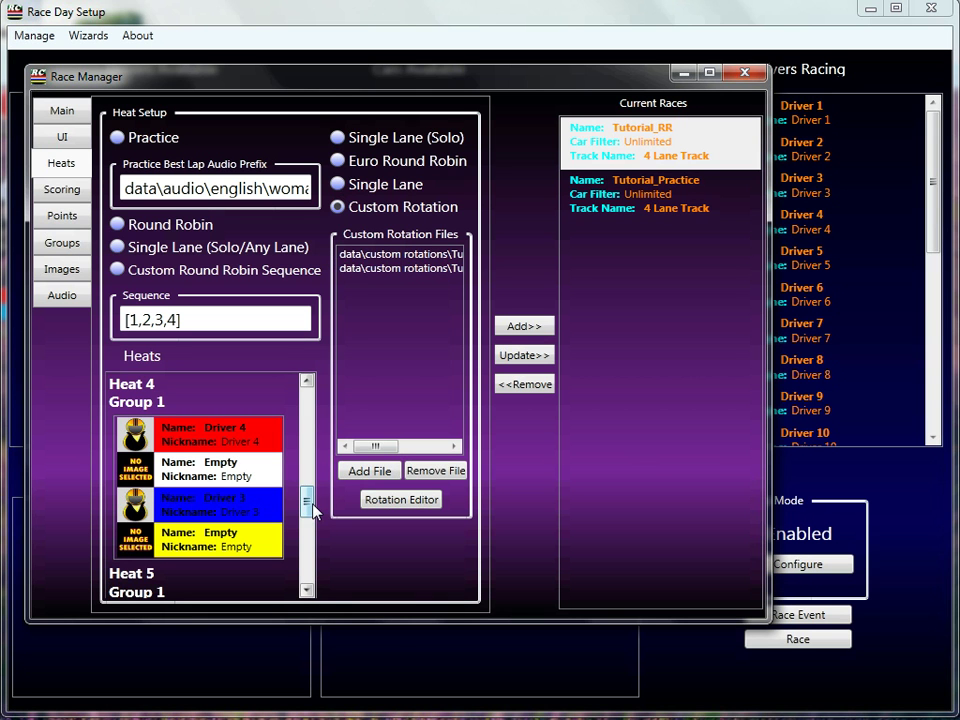
left_click_drag(313, 501, 283, 617)
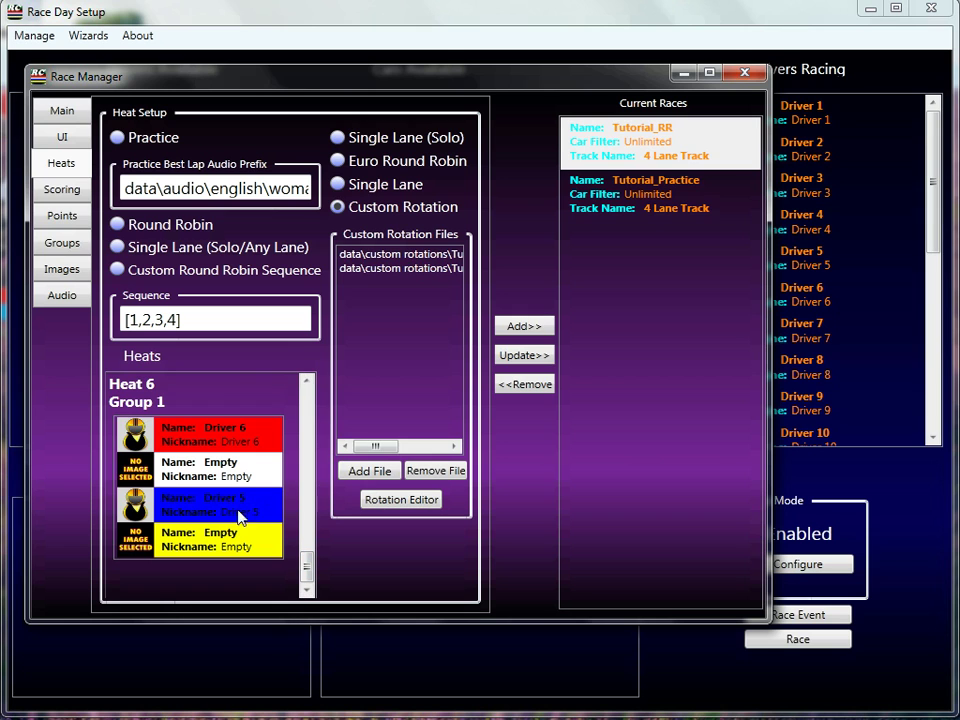